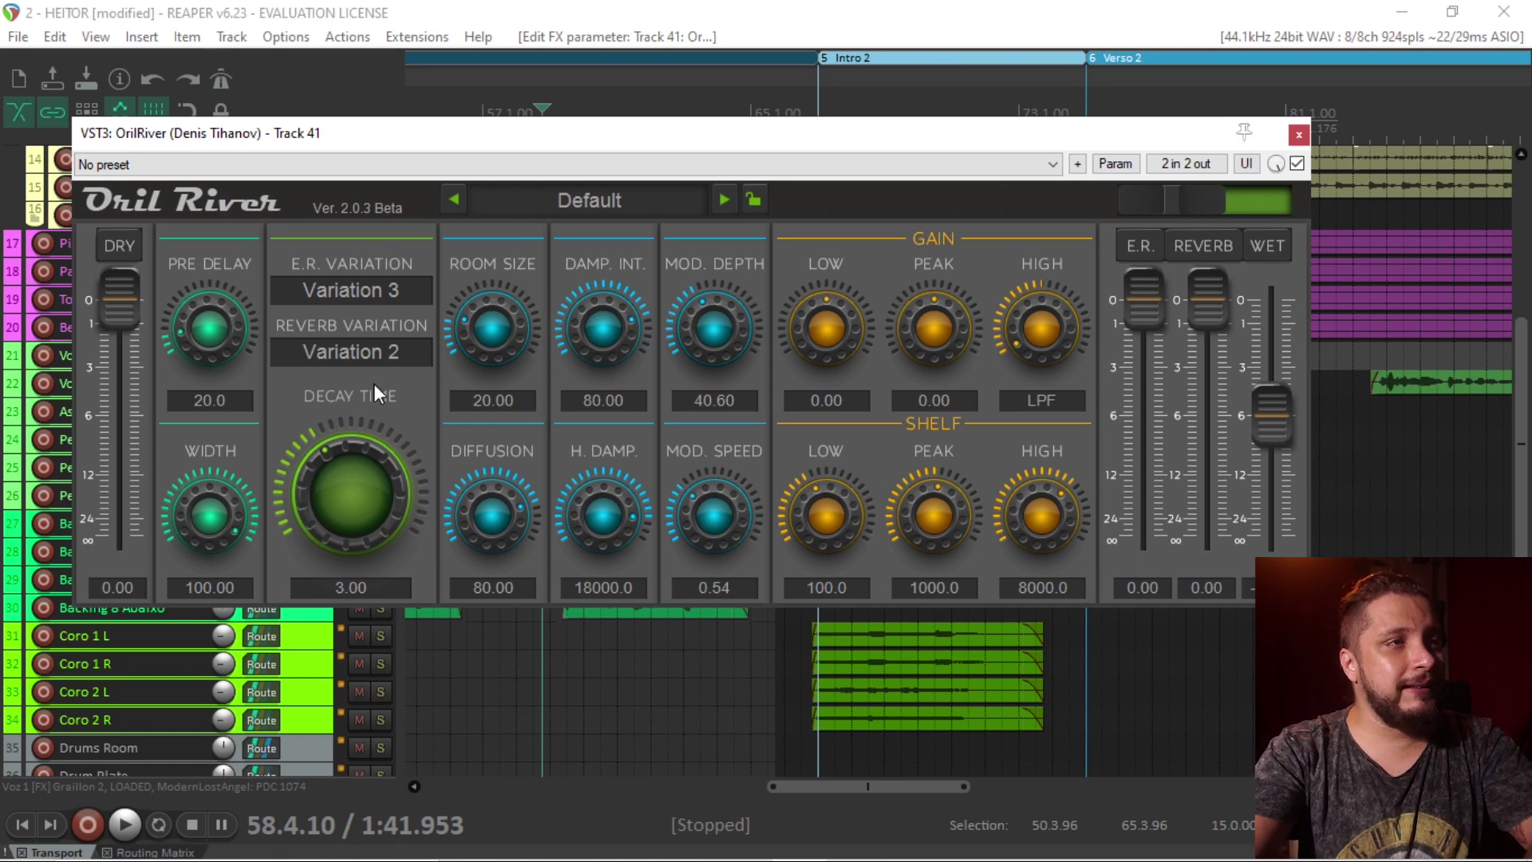
- Load the Vocal Hall preset in the OrilRiver reverb on track 41
key("alt+Tab")
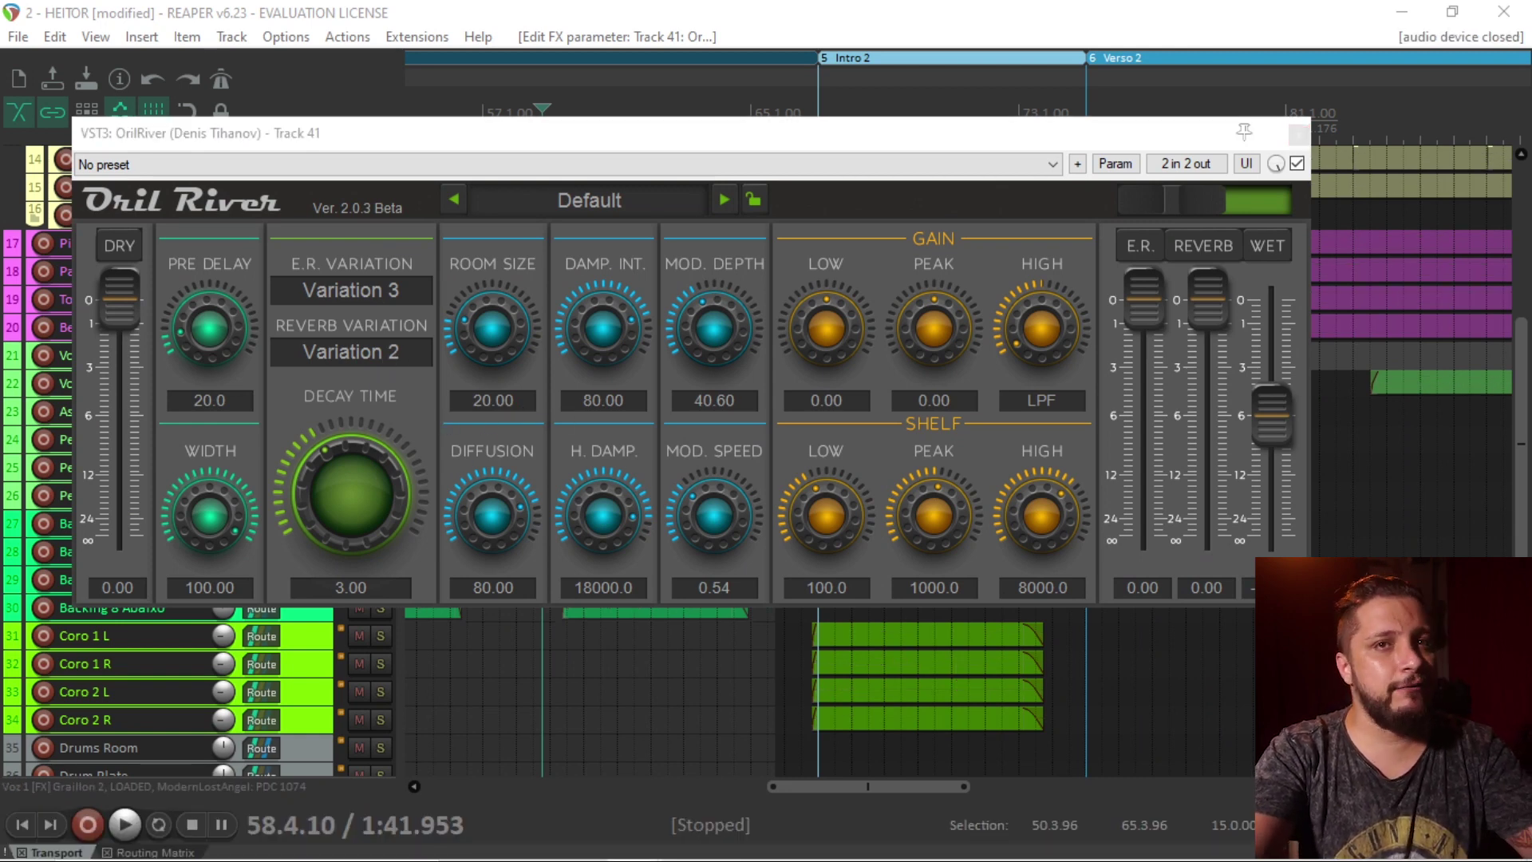
left_click(418, 272)
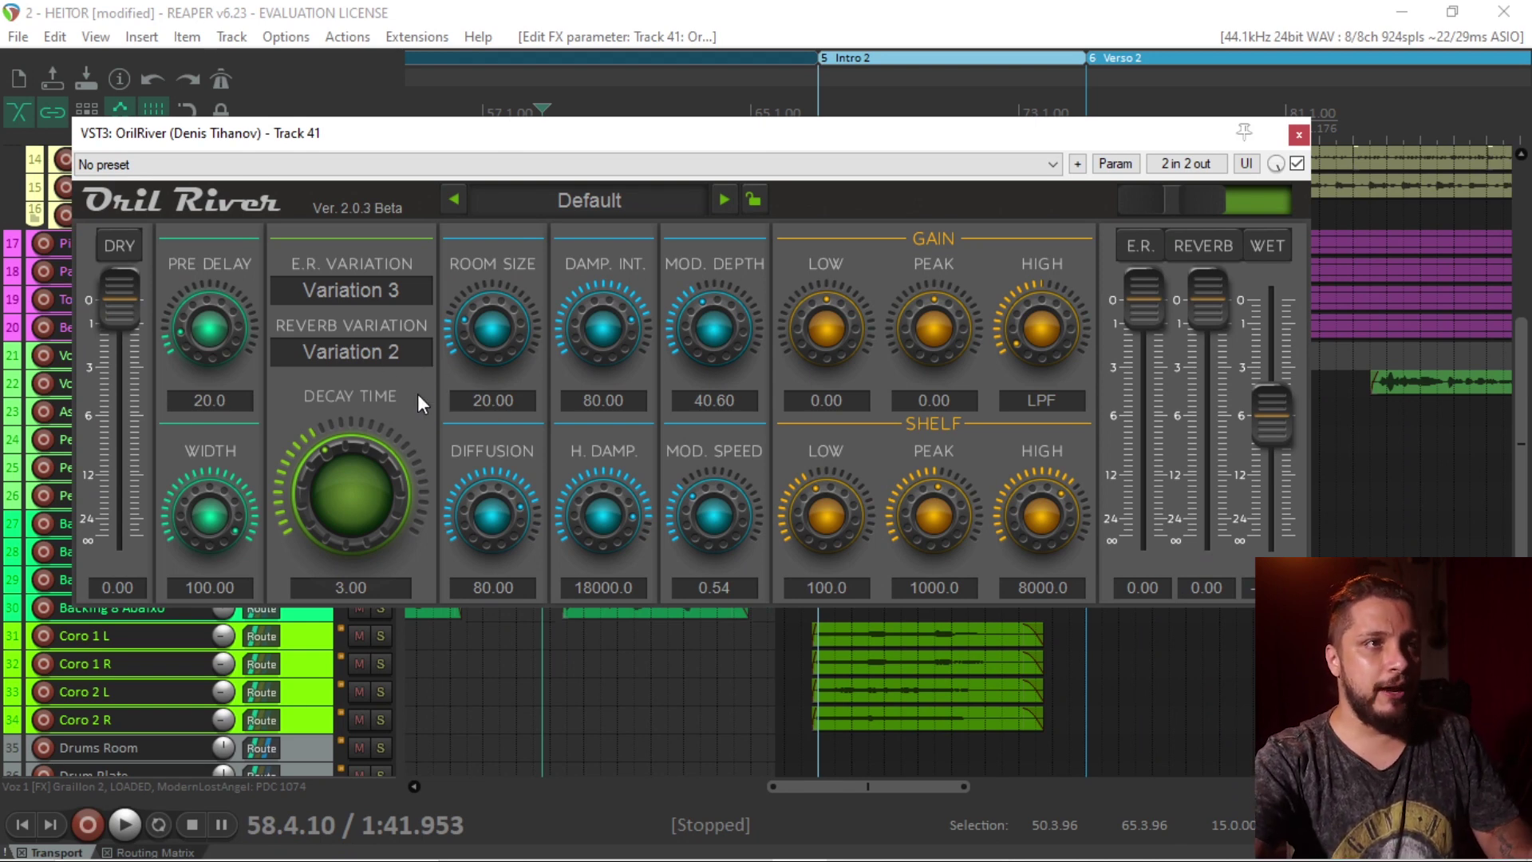
left_click(597, 200)
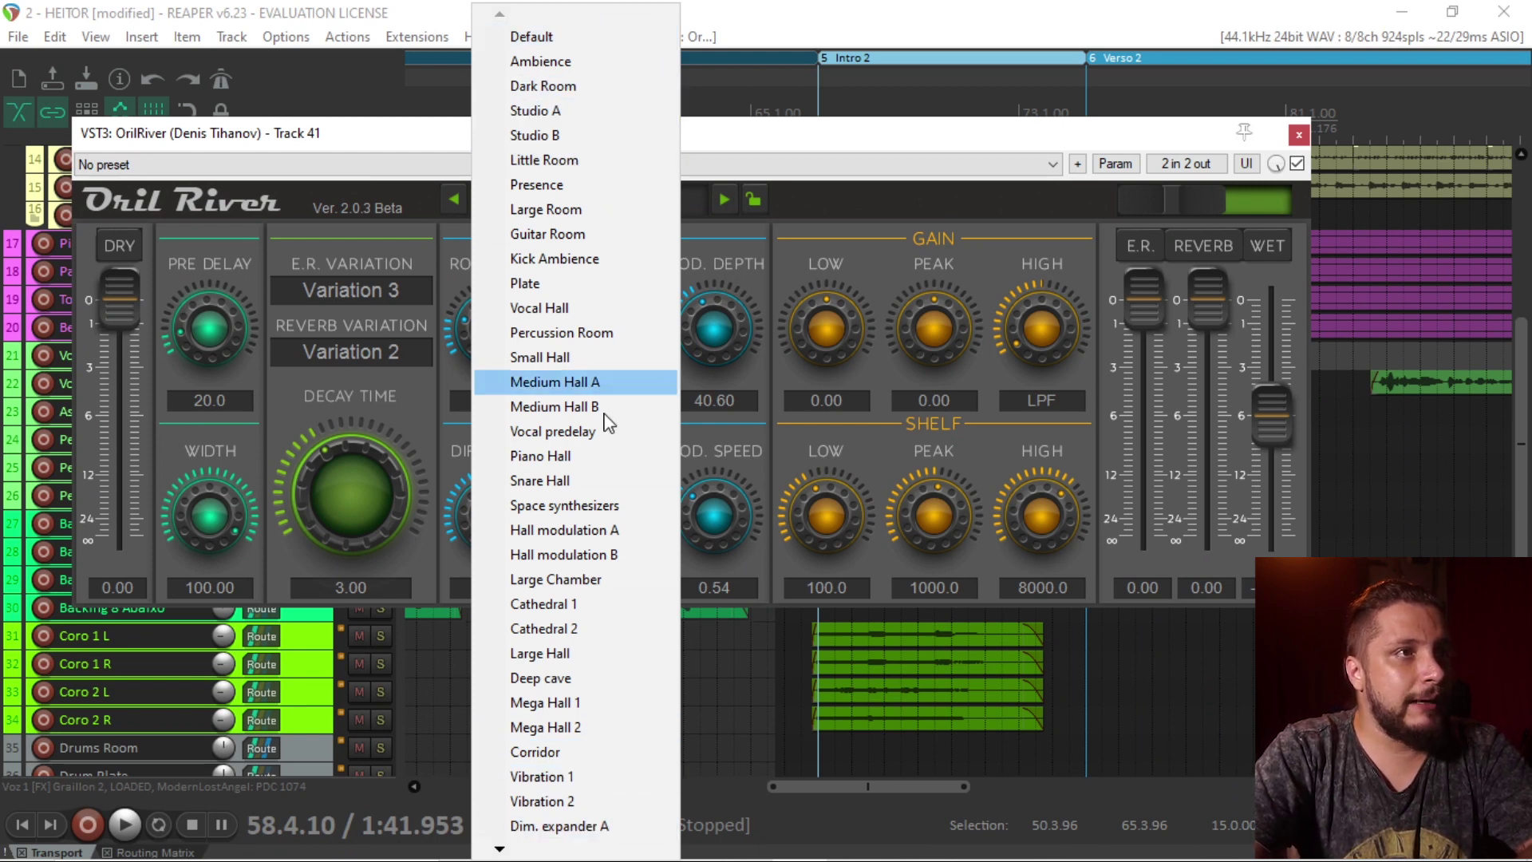
left_click(580, 311)
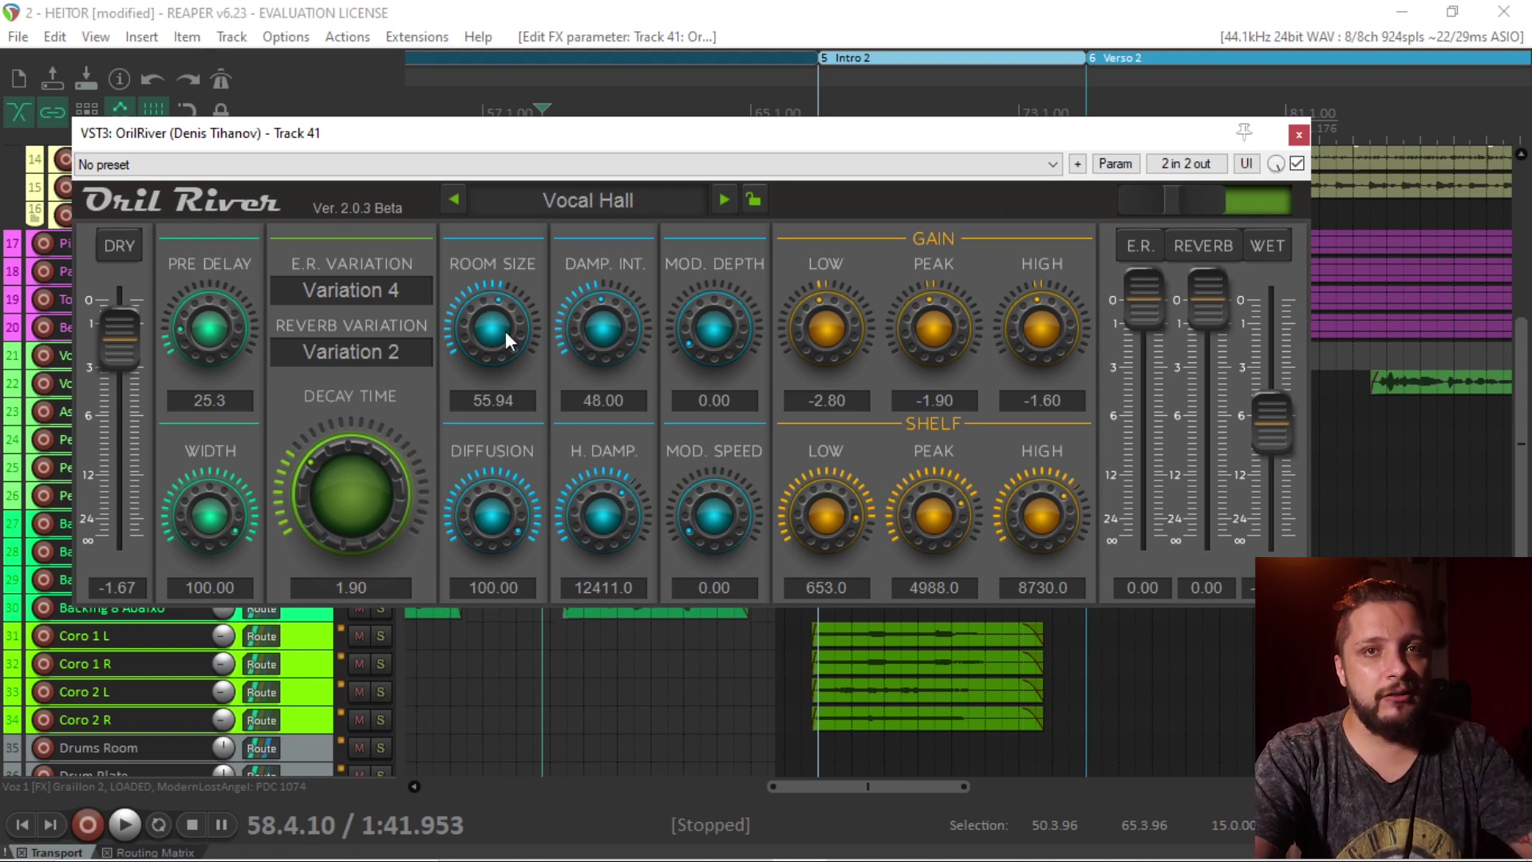
- Play the song from about bar 58 and raise the reverb's room size to 100.00 during playback
left_click_drag(502, 339, 528, 357)
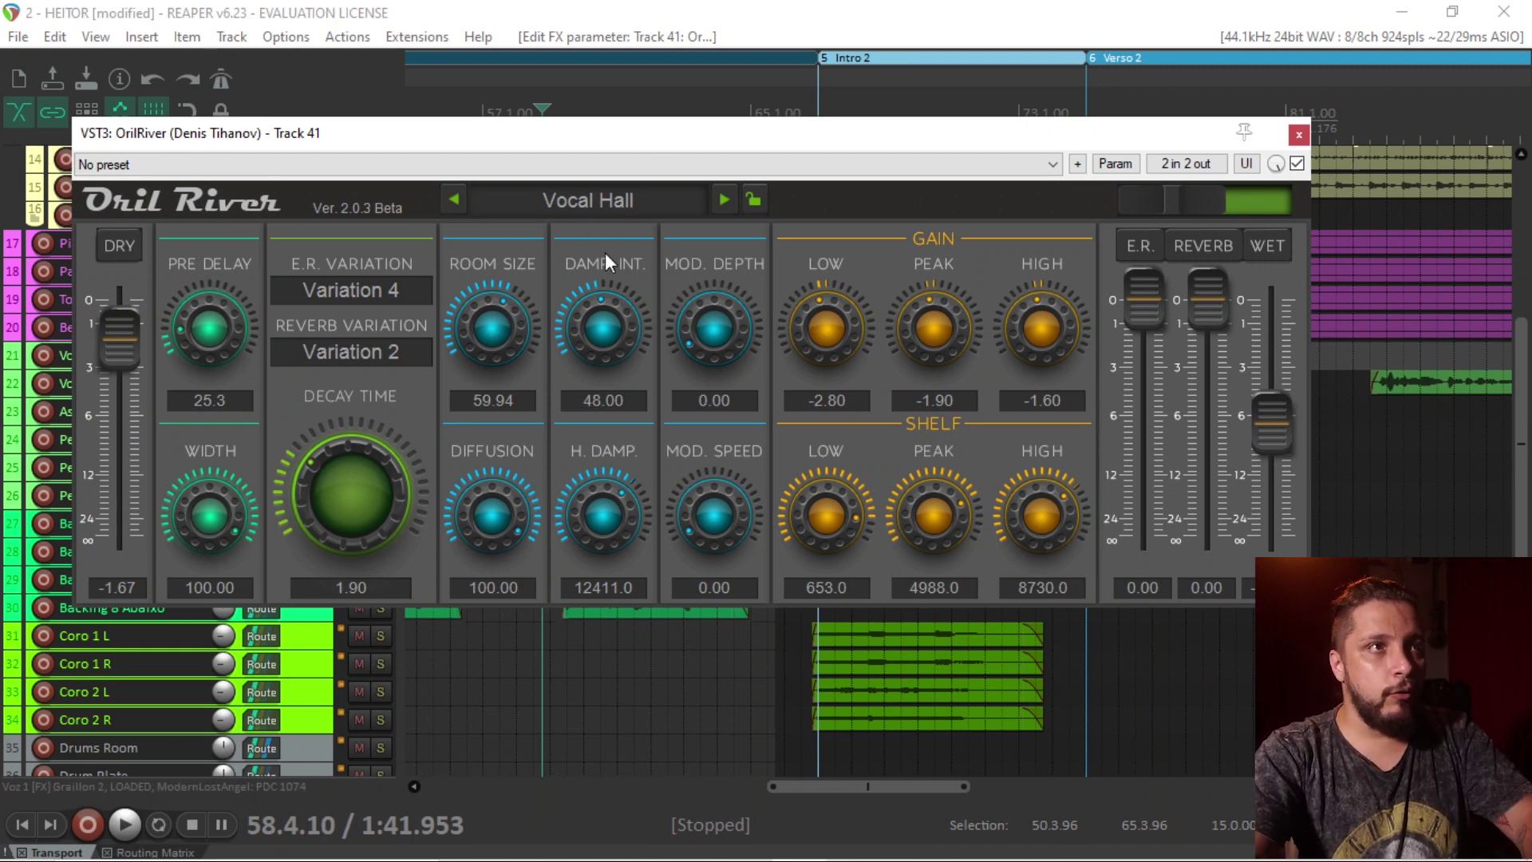
left_click(543, 98)
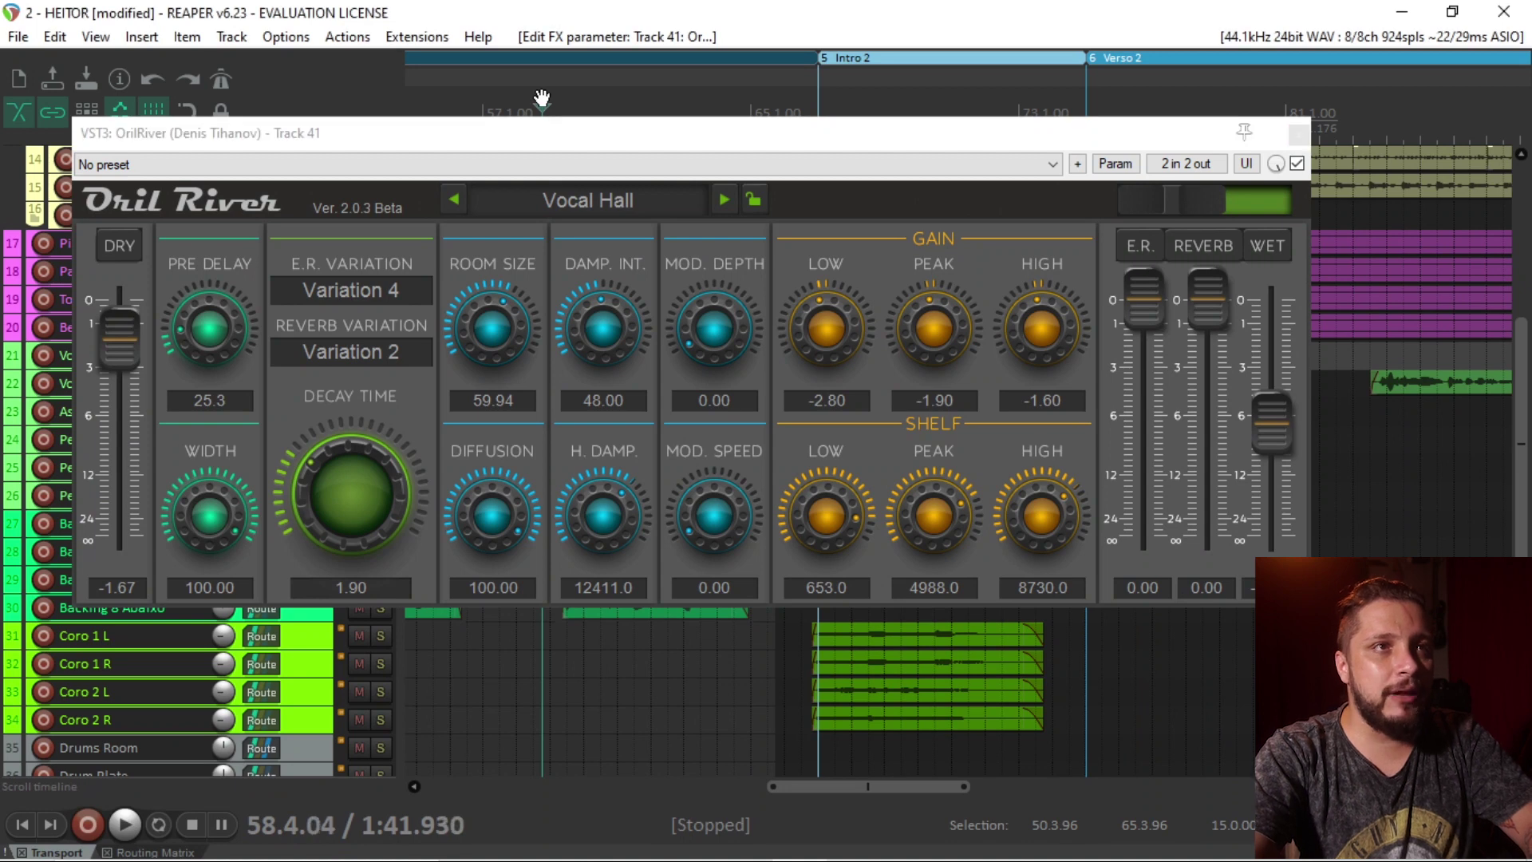
key("space")
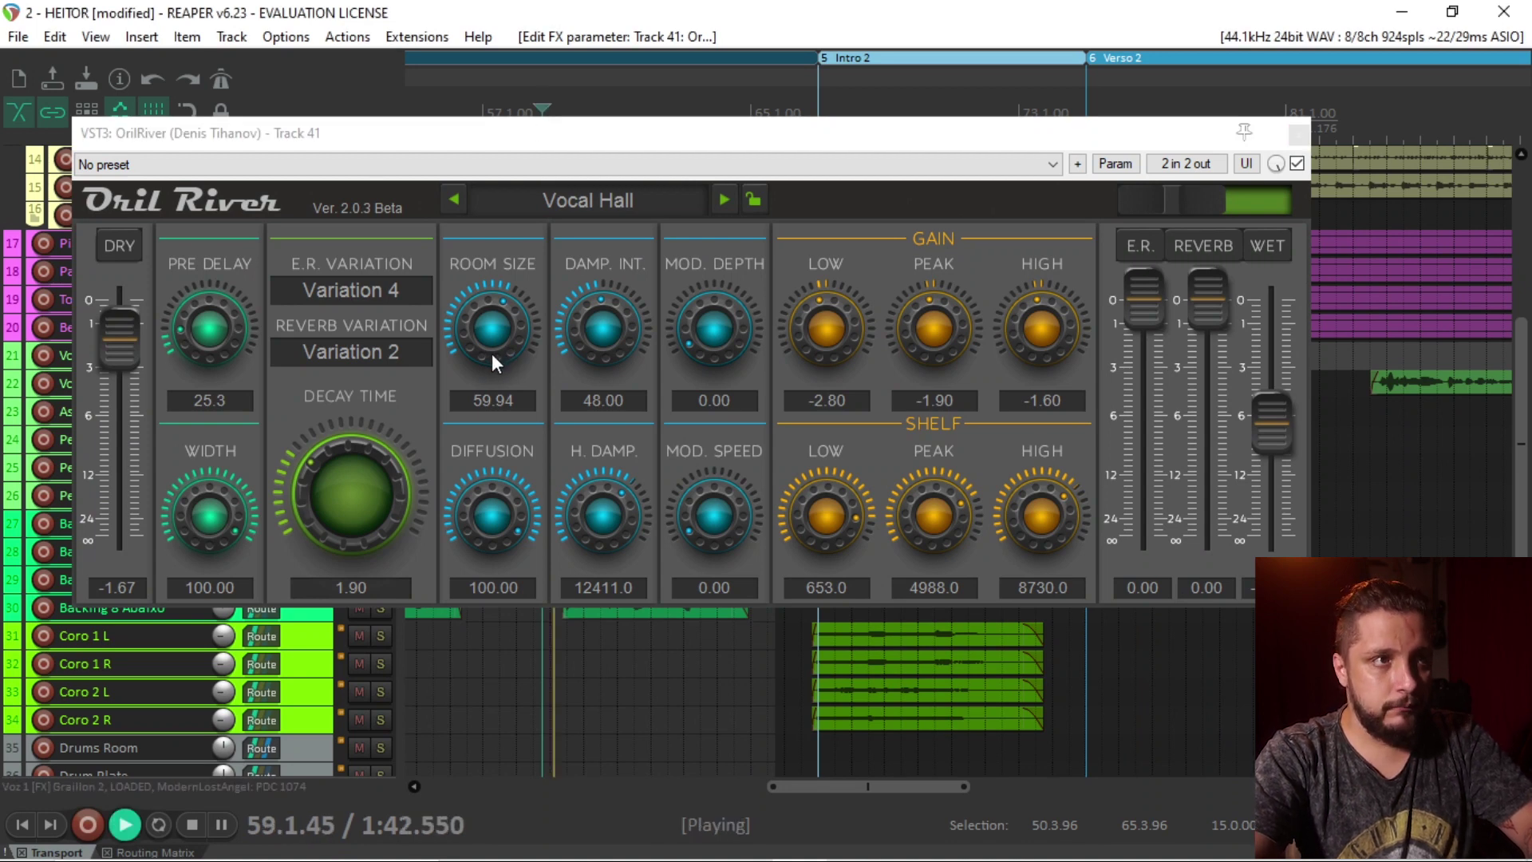
left_click_drag(492, 353, 495, 251)
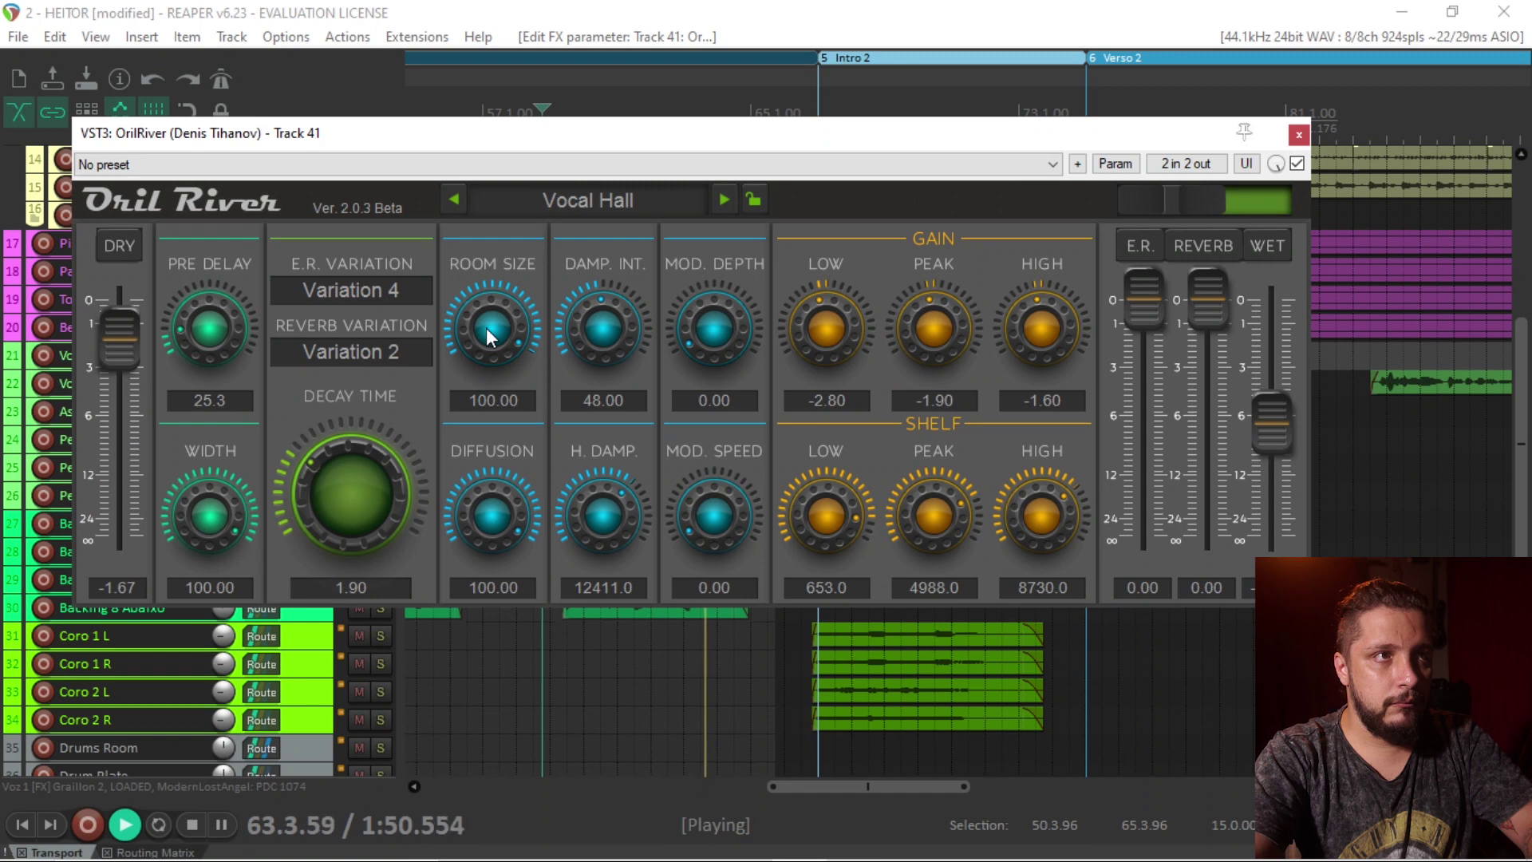
key("space")
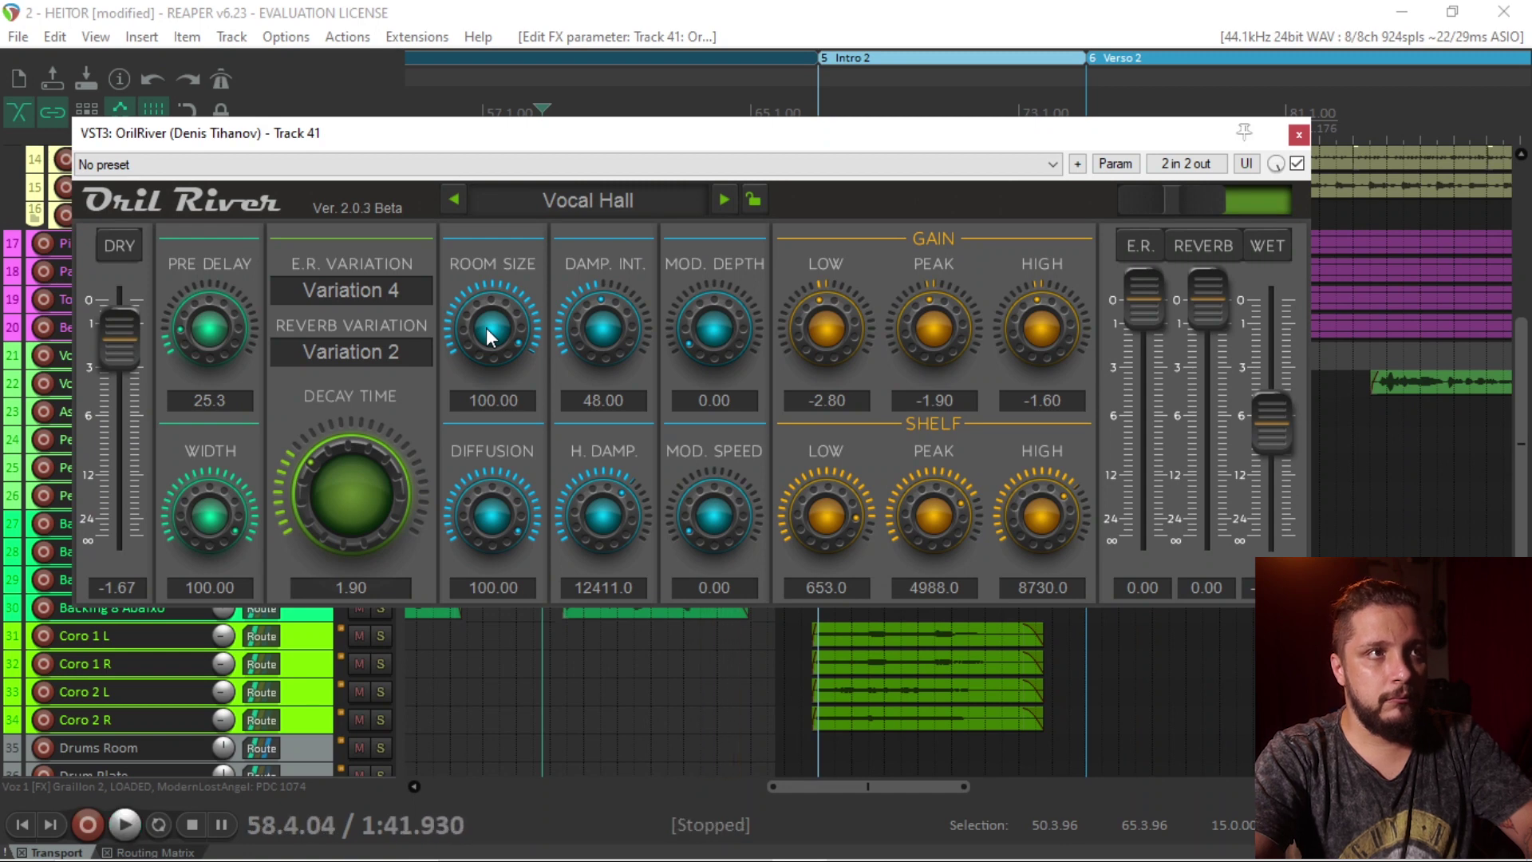
- Audition the reverb with room size lowered to 11.50 and 2.50, and set the room size to 60.00
left_click_drag(488, 335, 469, 507)
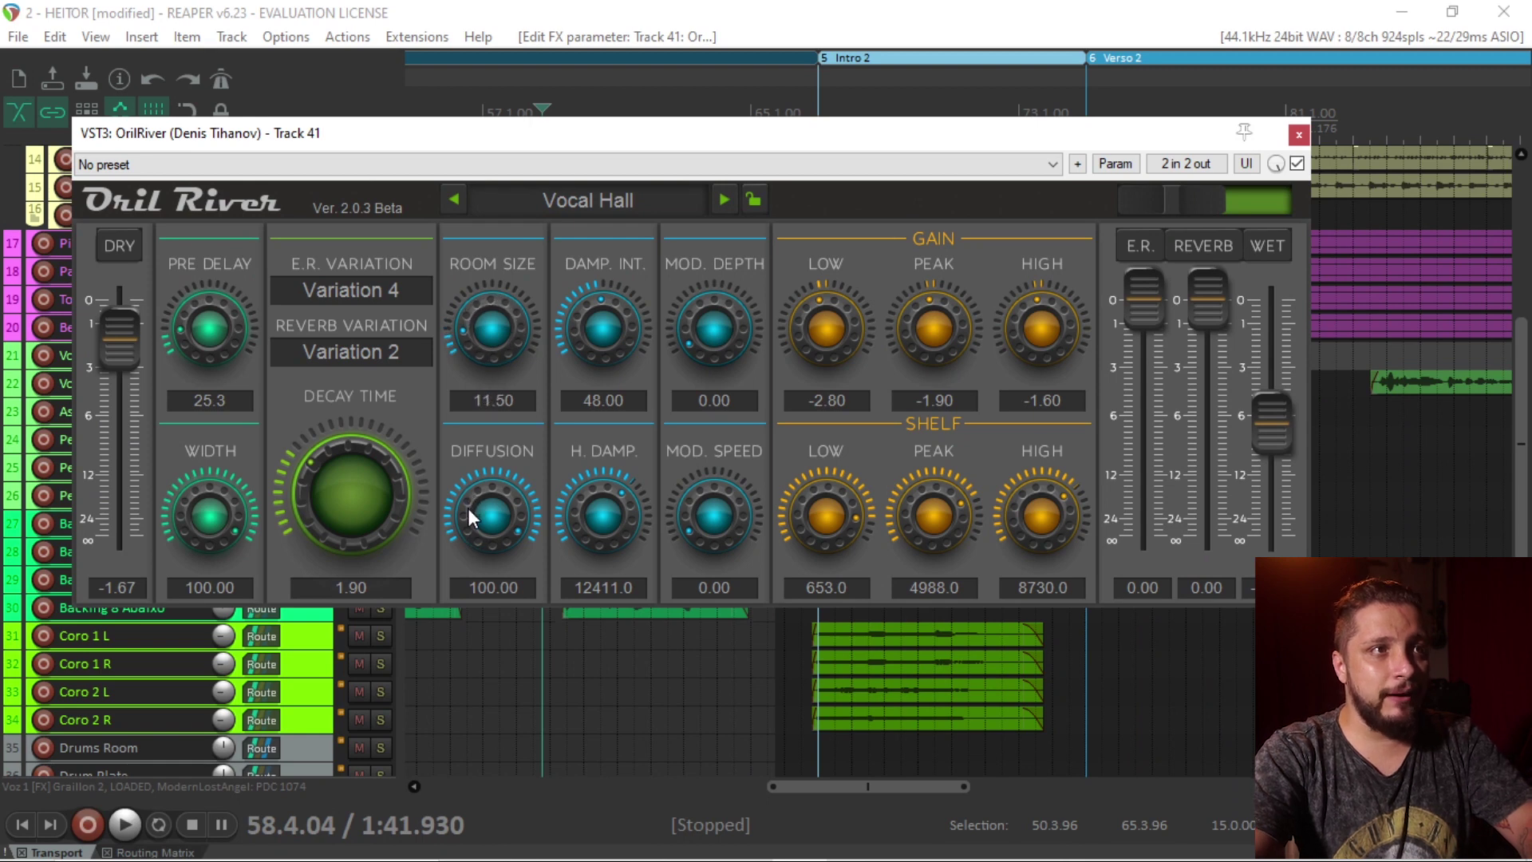
key("space")
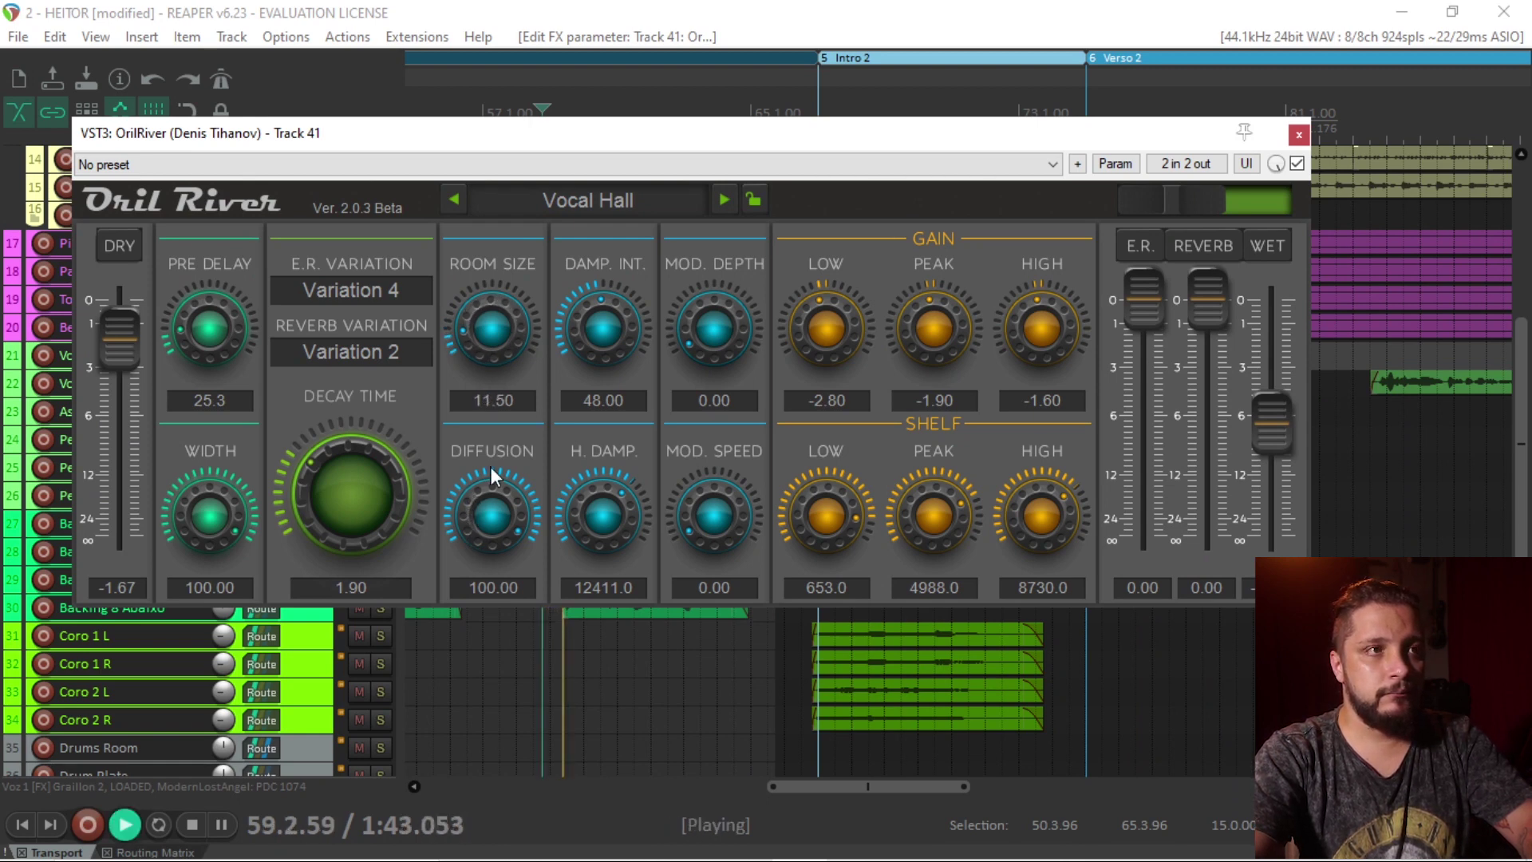
left_click_drag(494, 361, 490, 380)
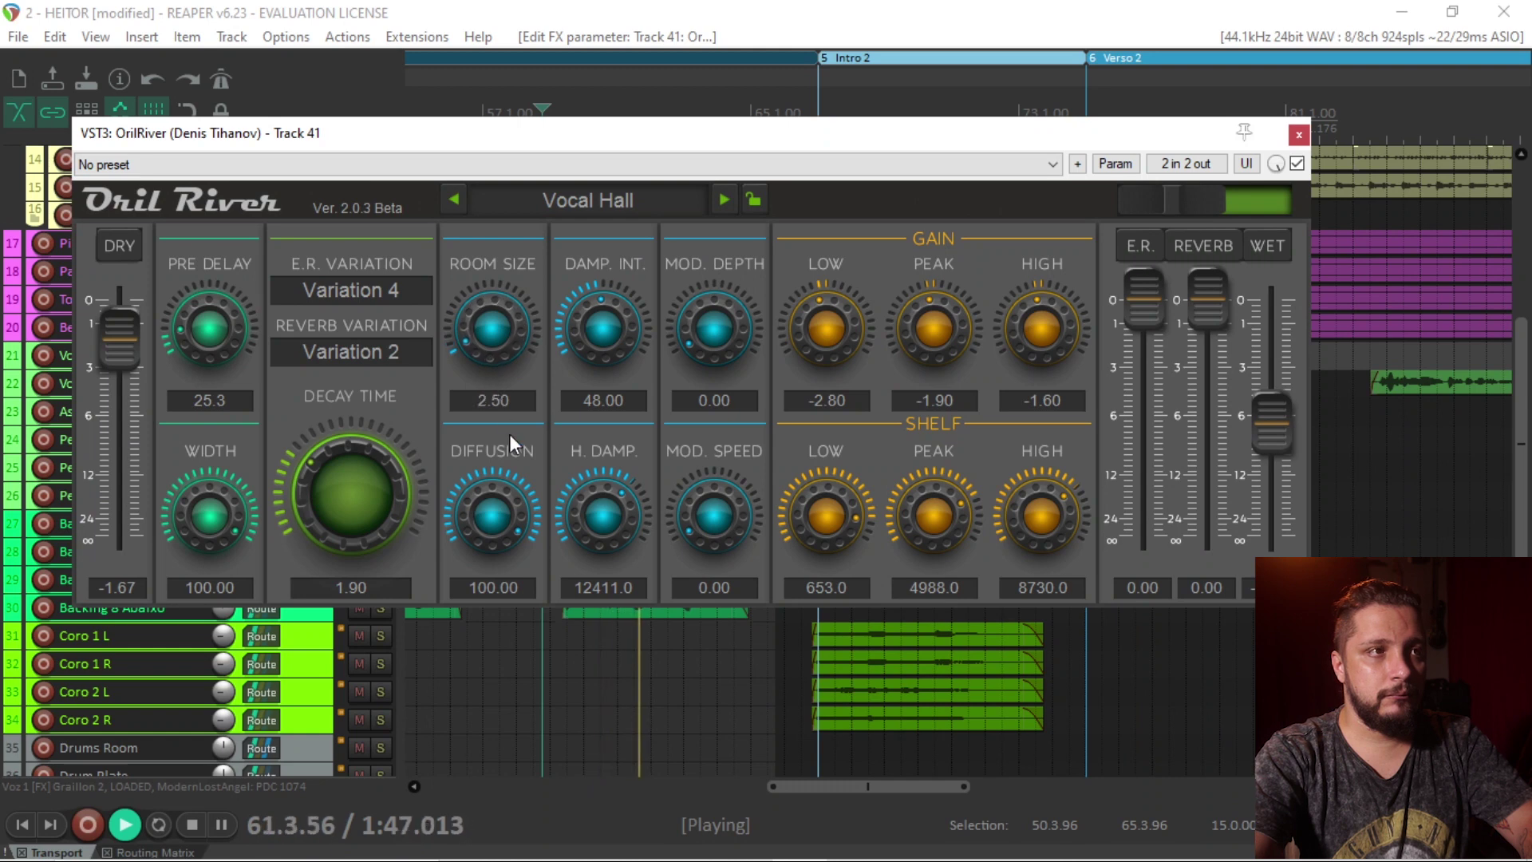
key("space")
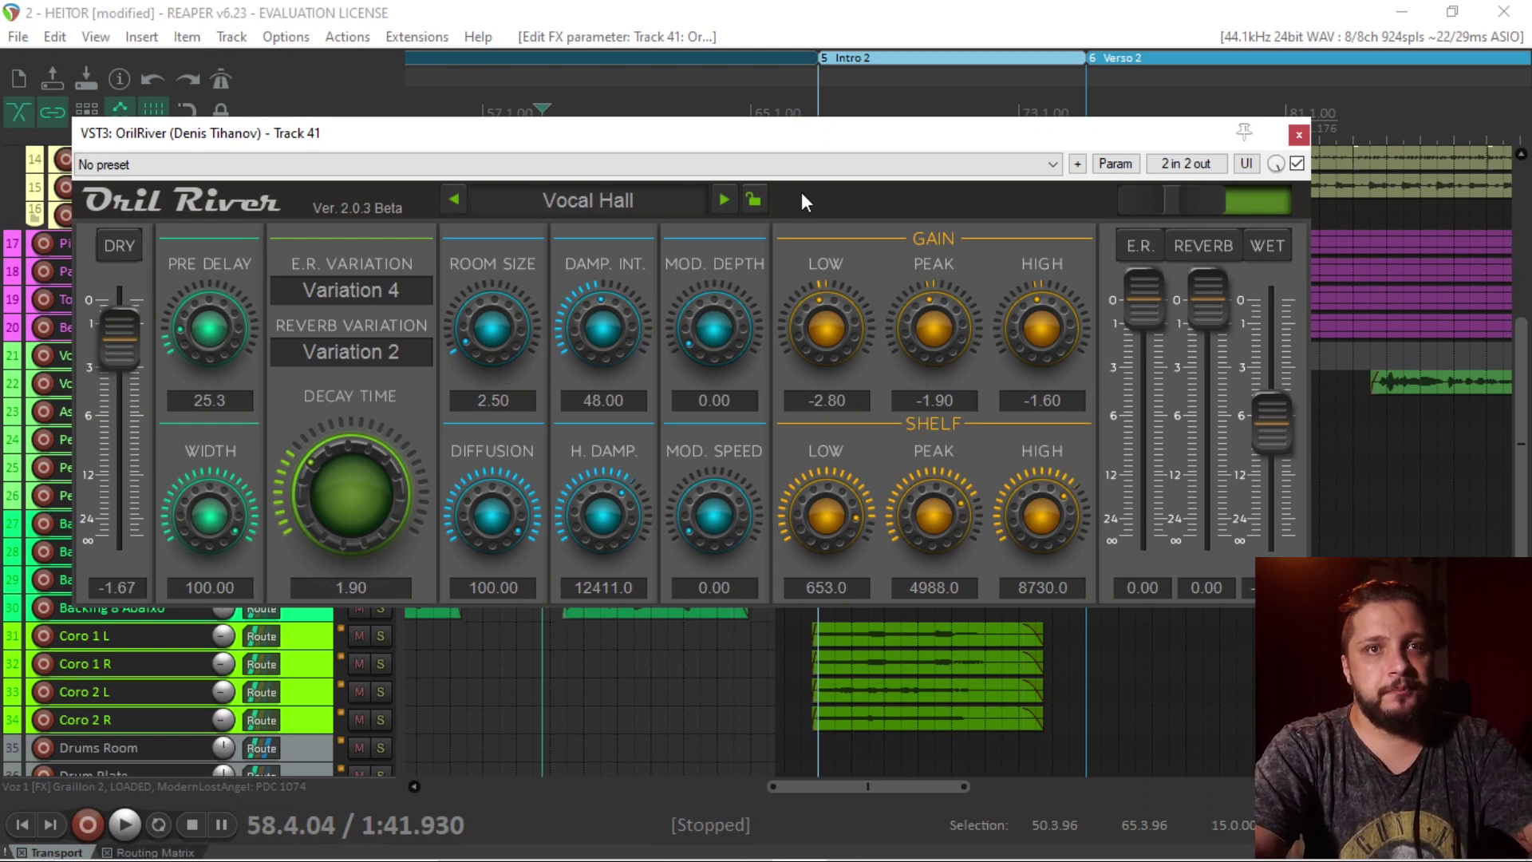
left_click_drag(497, 324, 534, 225)
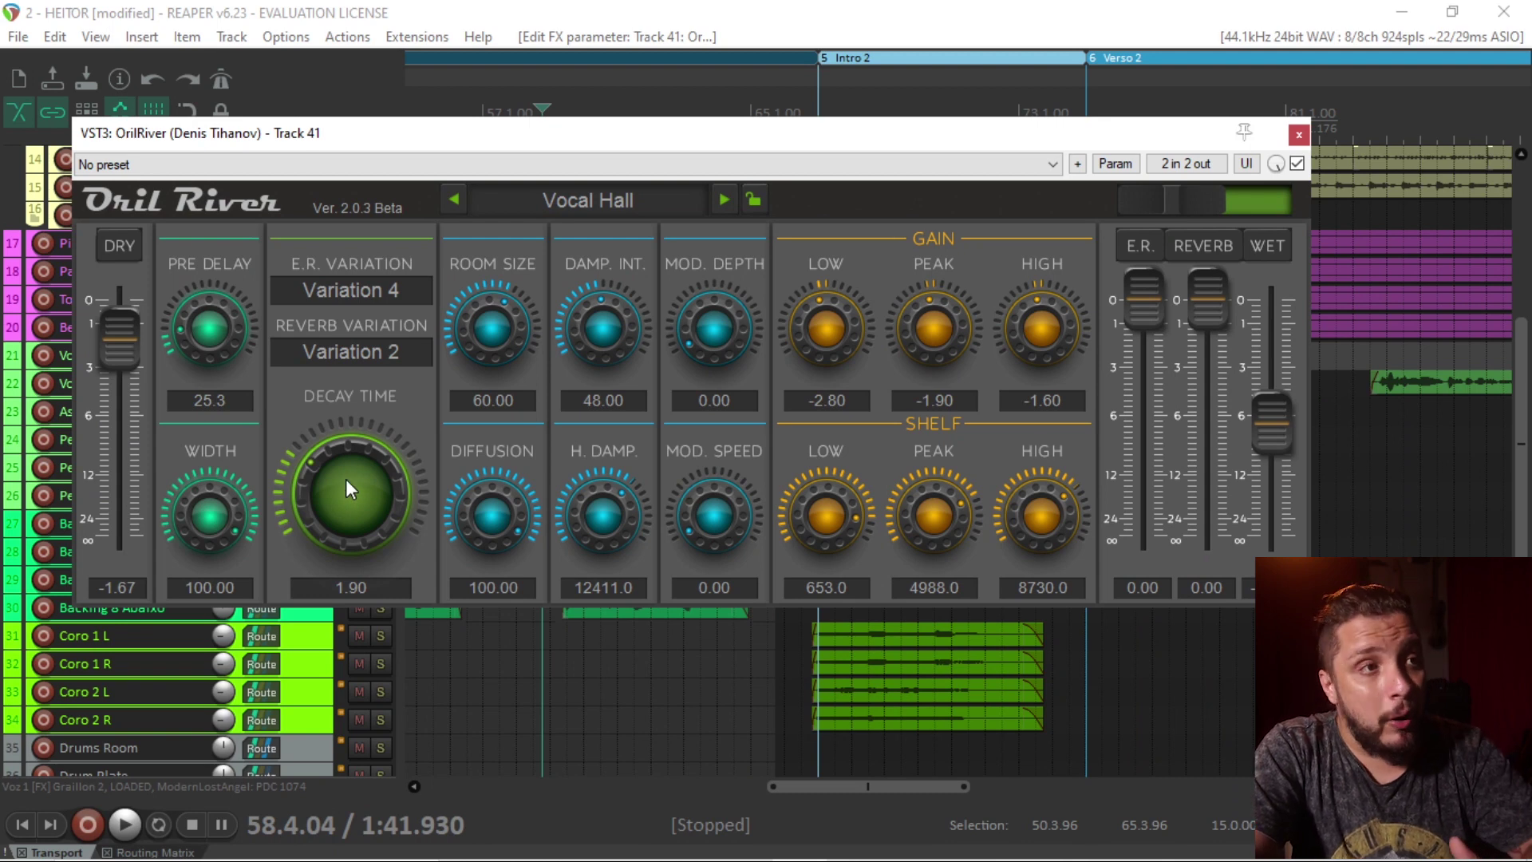
- Sweep the reverb's decay time up to 15.99 and down to 0.50
left_click_drag(327, 480, 341, 360)
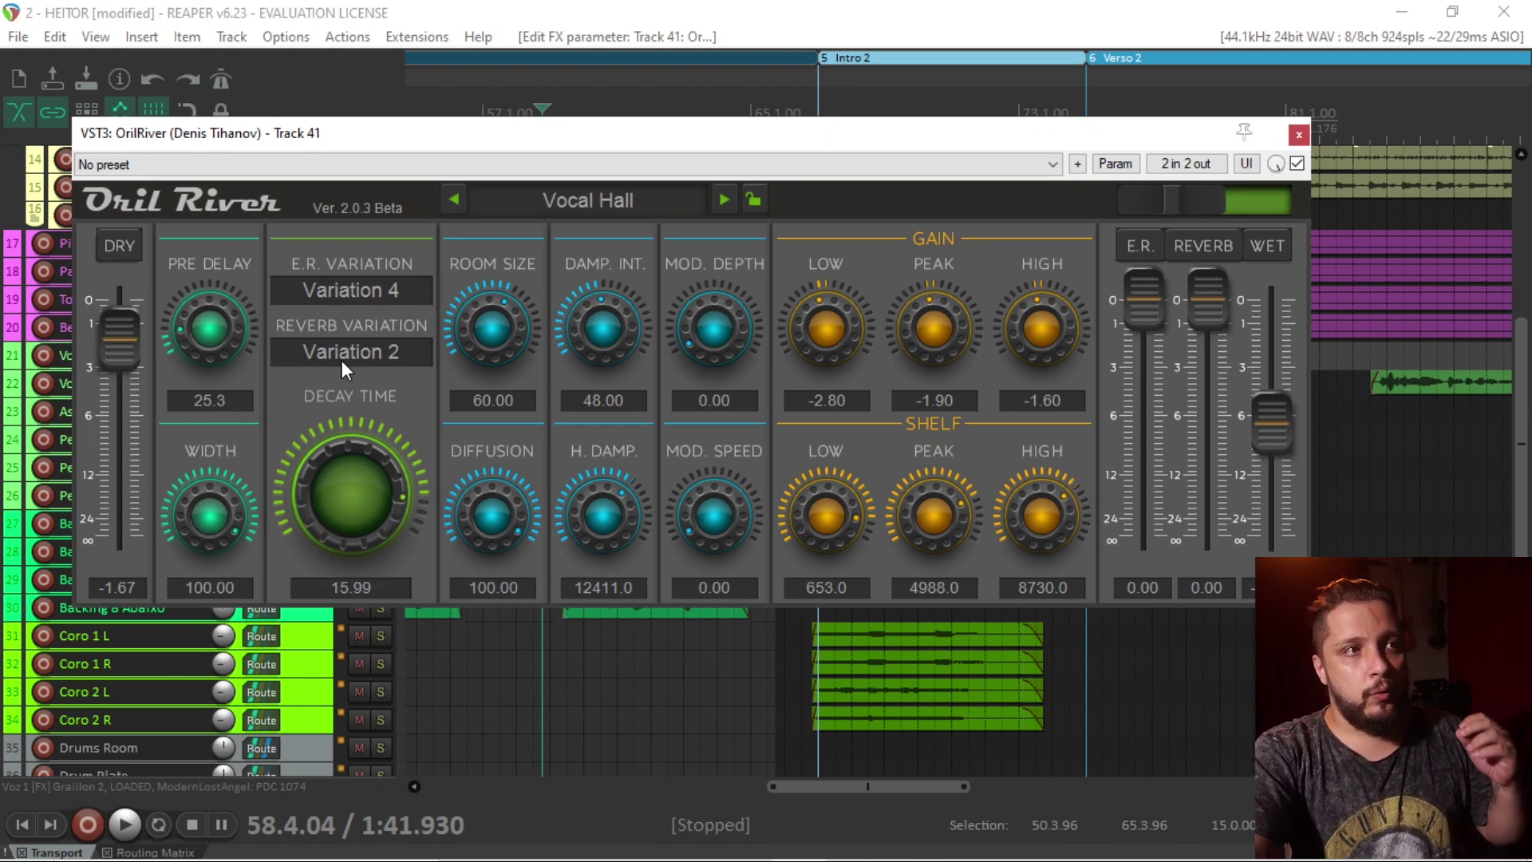
left_click(341, 361)
left_click(359, 514)
double_click(358, 513)
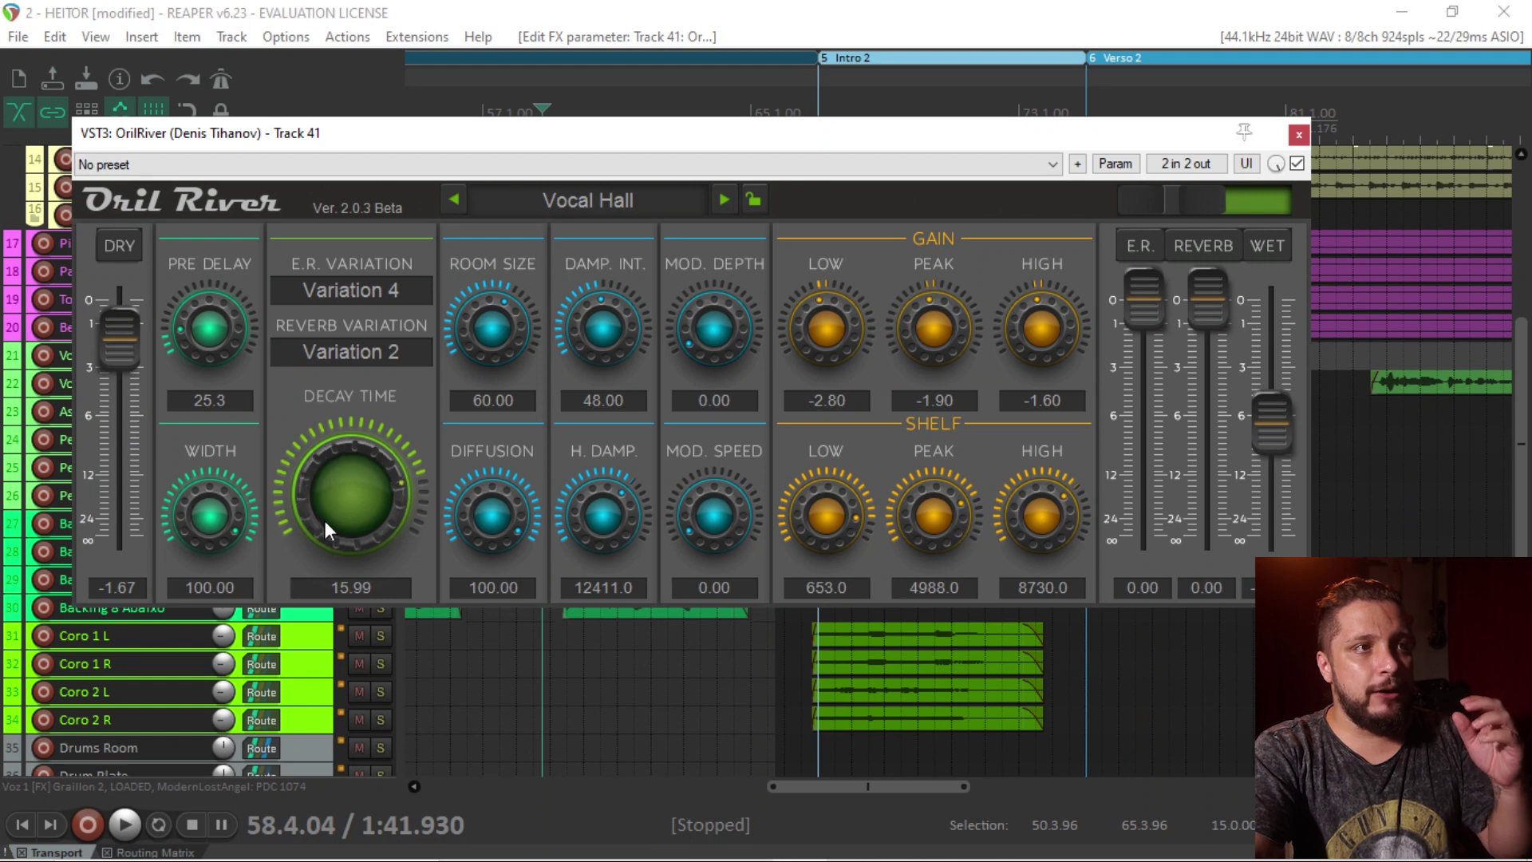
left_click_drag(313, 636, 307, 617)
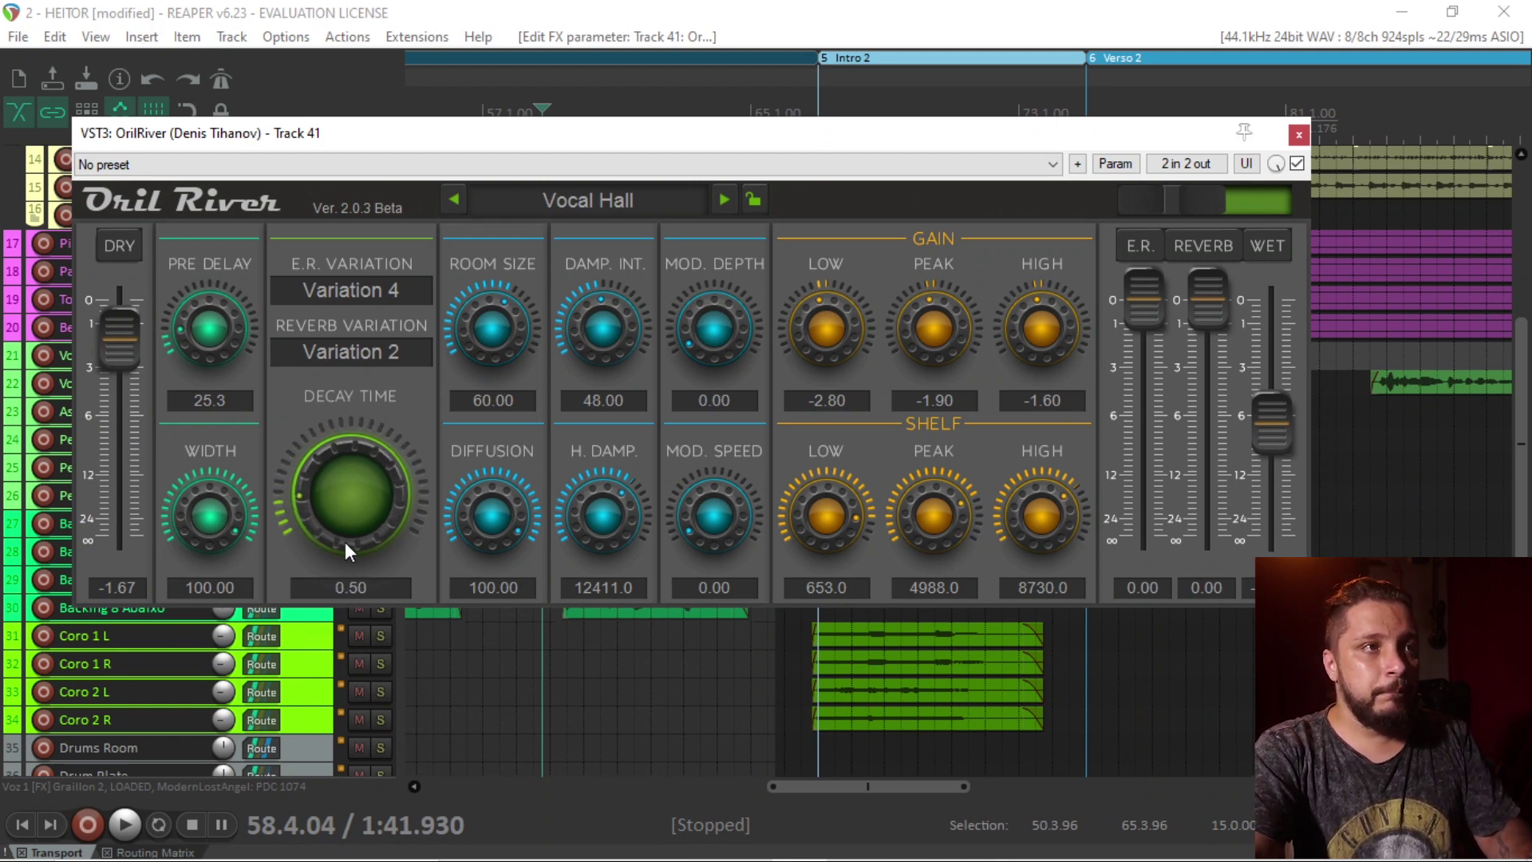
- Set the decay time to 1.90 and play the song to hear the shorter reverb tail
left_click_drag(365, 542, 367, 495)
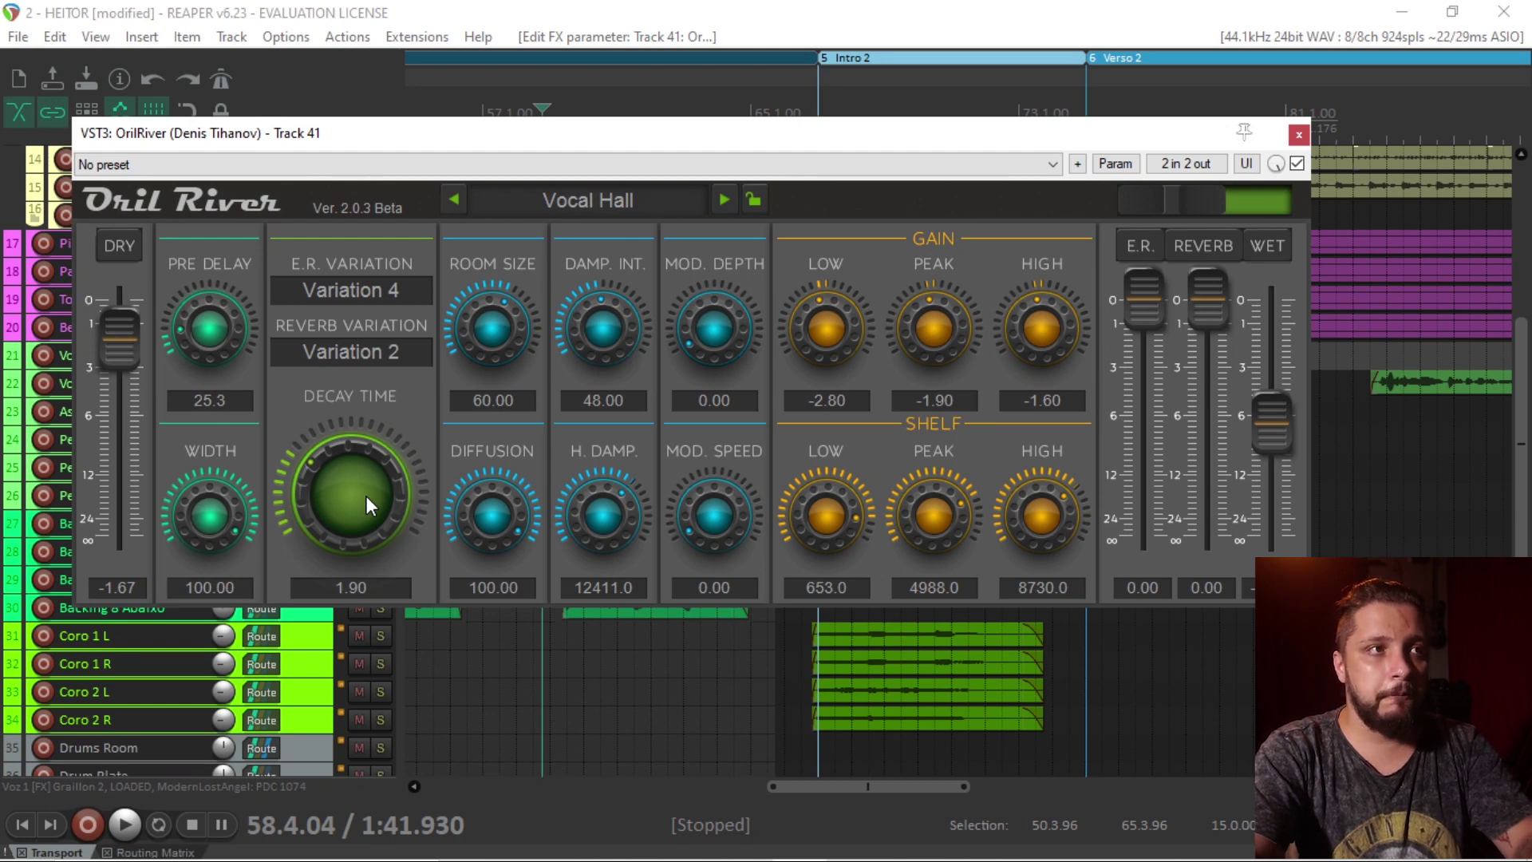
key("space")
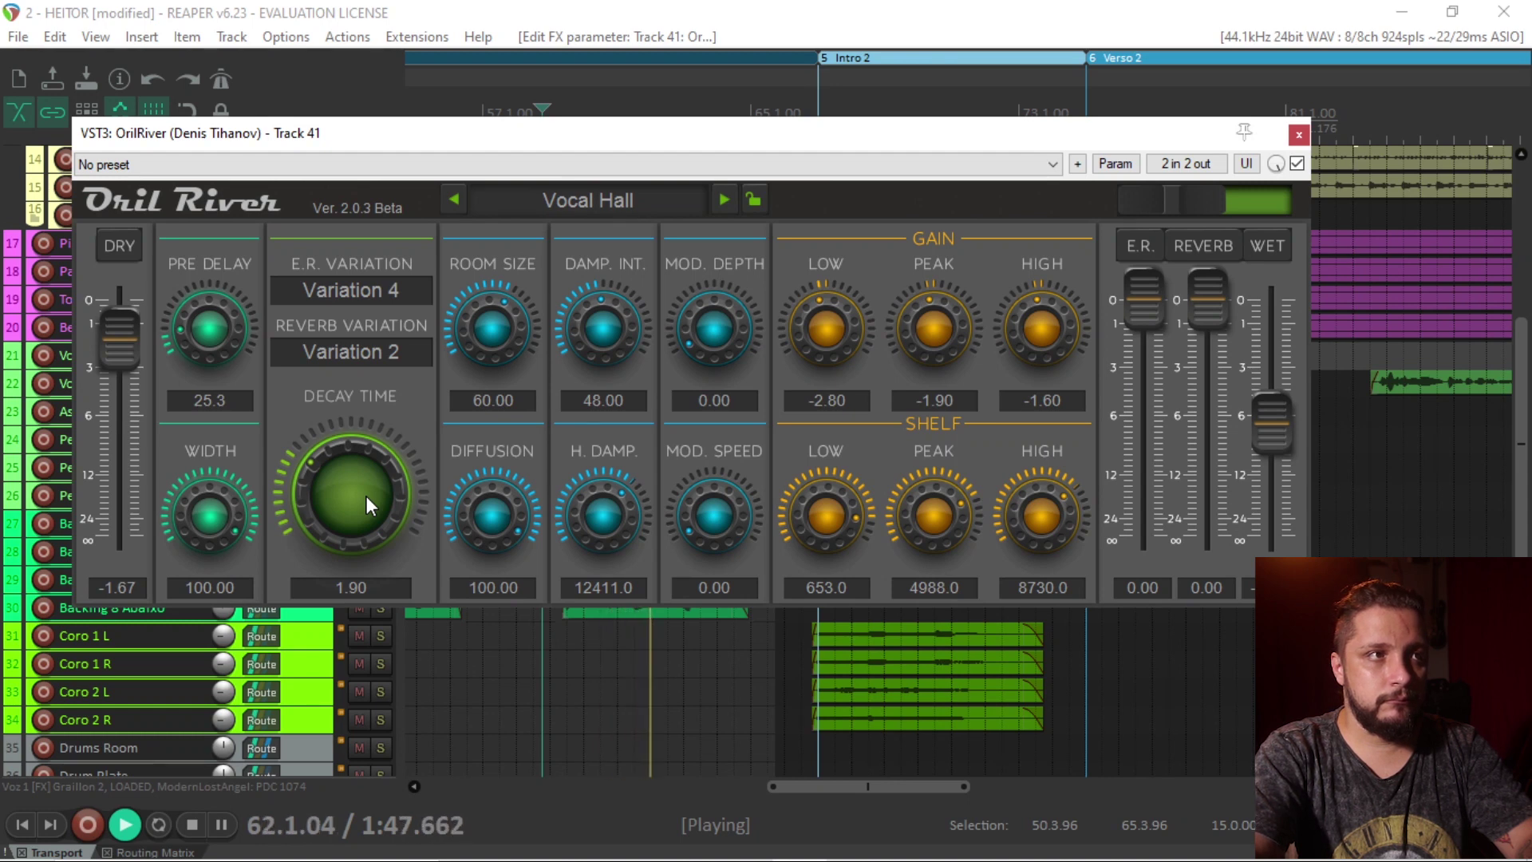
key("space")
- Raise the decay time to 12.03 and trim it to 11.43 while playing the song to hear the long tail
mouse_move(365, 496)
left_mouse_down()
mouse_move(368, 477)
mouse_move(370, 501)
left_mouse_up()
key("space")
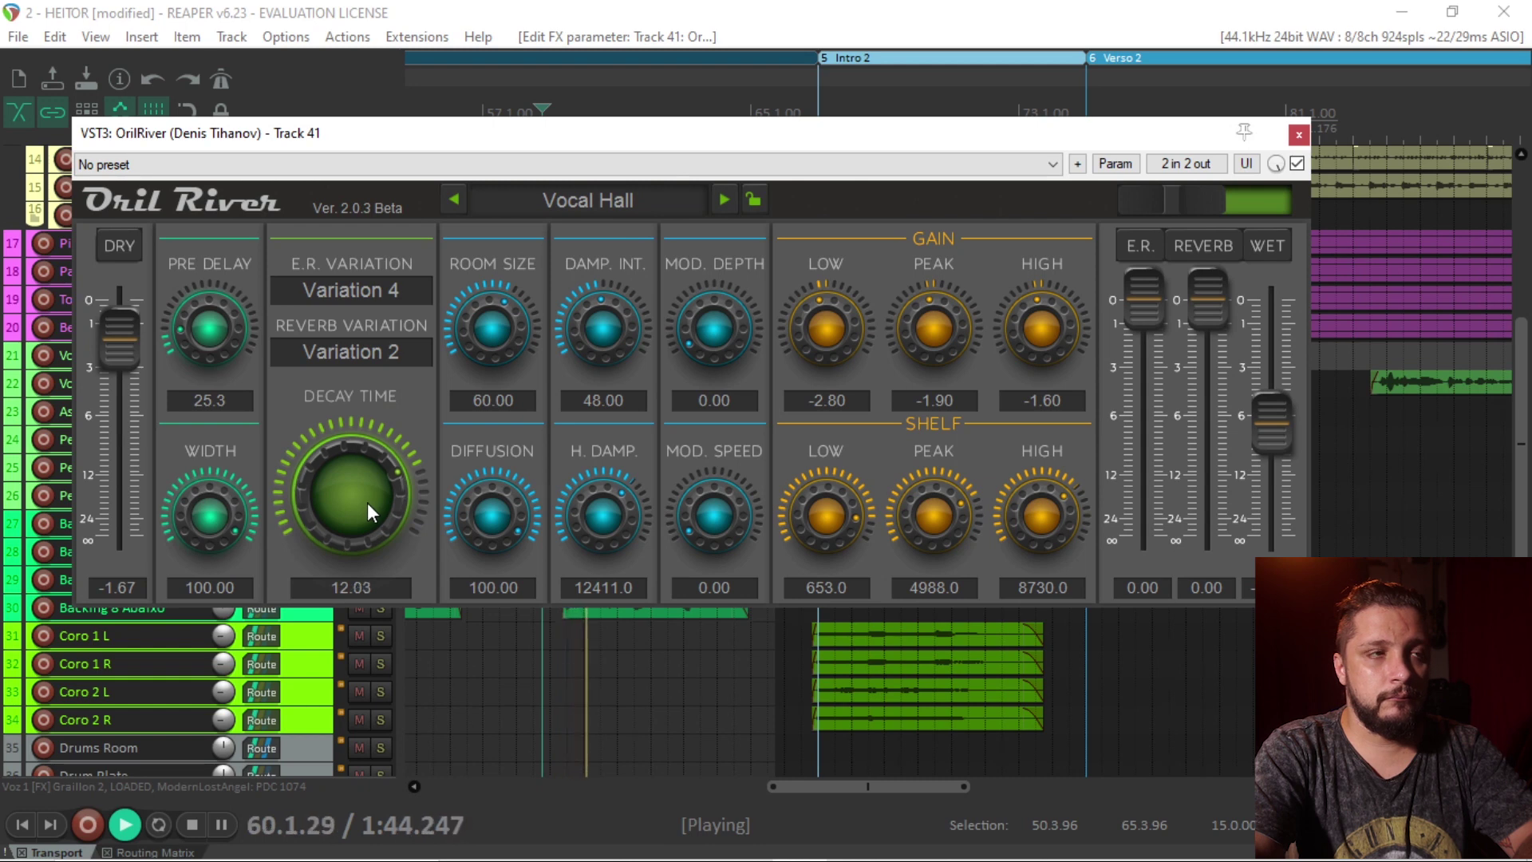
left_click_drag(368, 502, 367, 506)
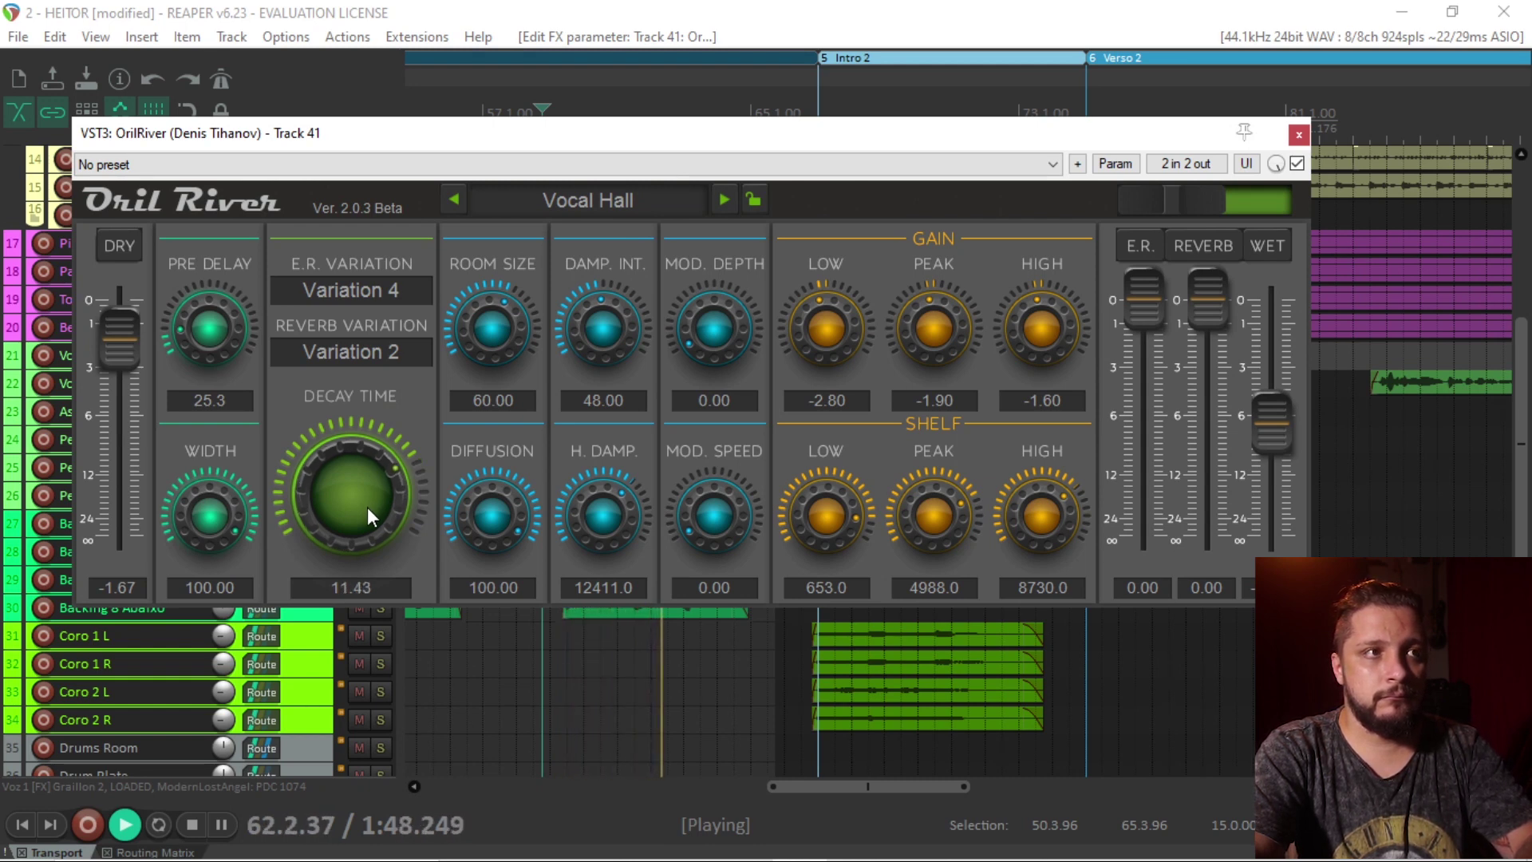
key("space")
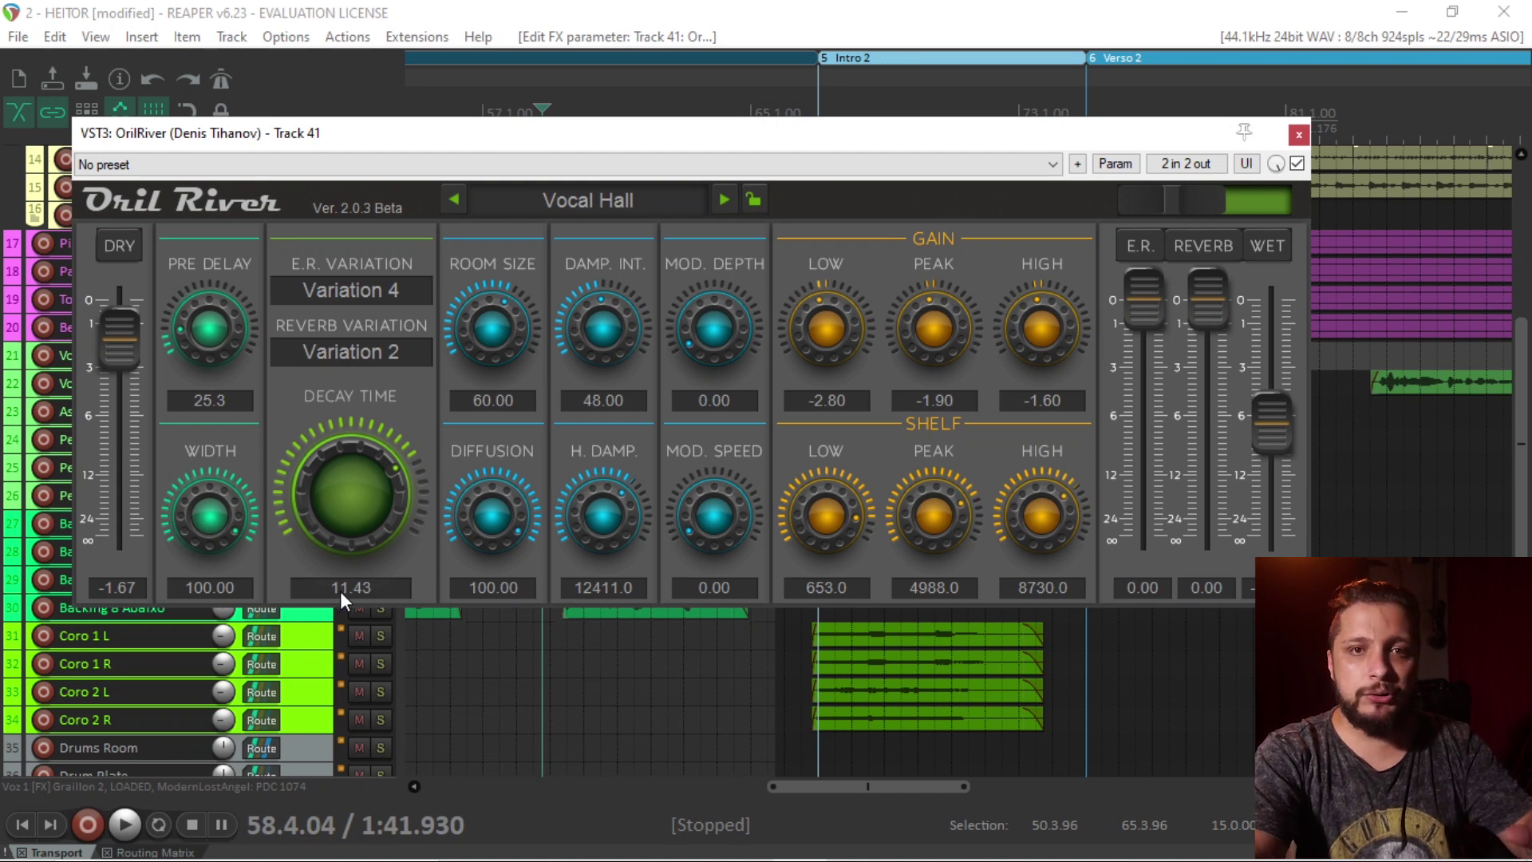
- Set the decay time to 2.02 and the pre delay to 5.3, and play the song to hear the result
left_click_drag(340, 484, 348, 594)
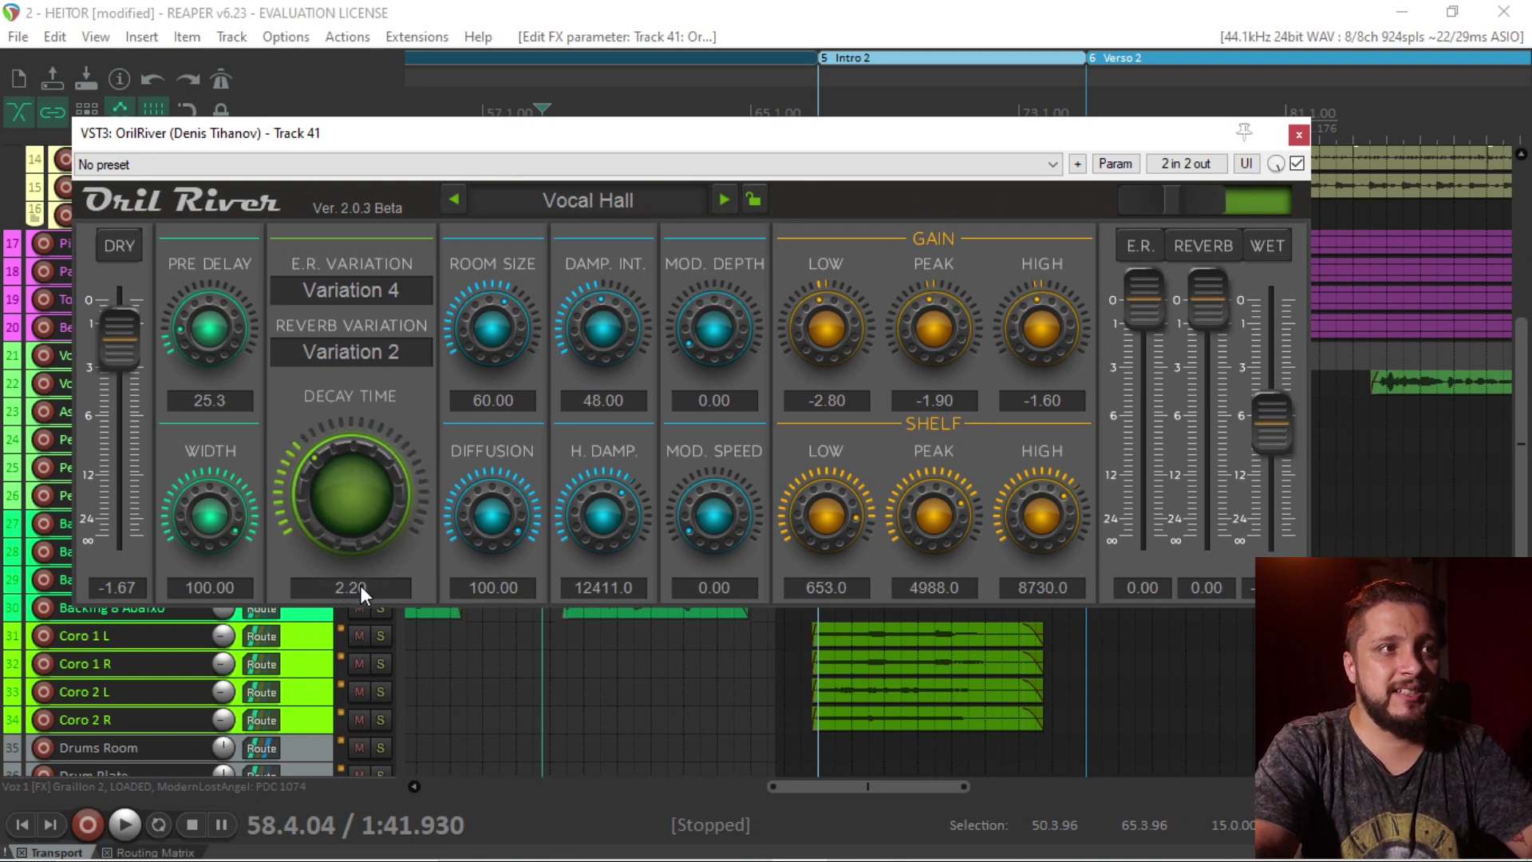
left_click_drag(337, 484, 351, 523)
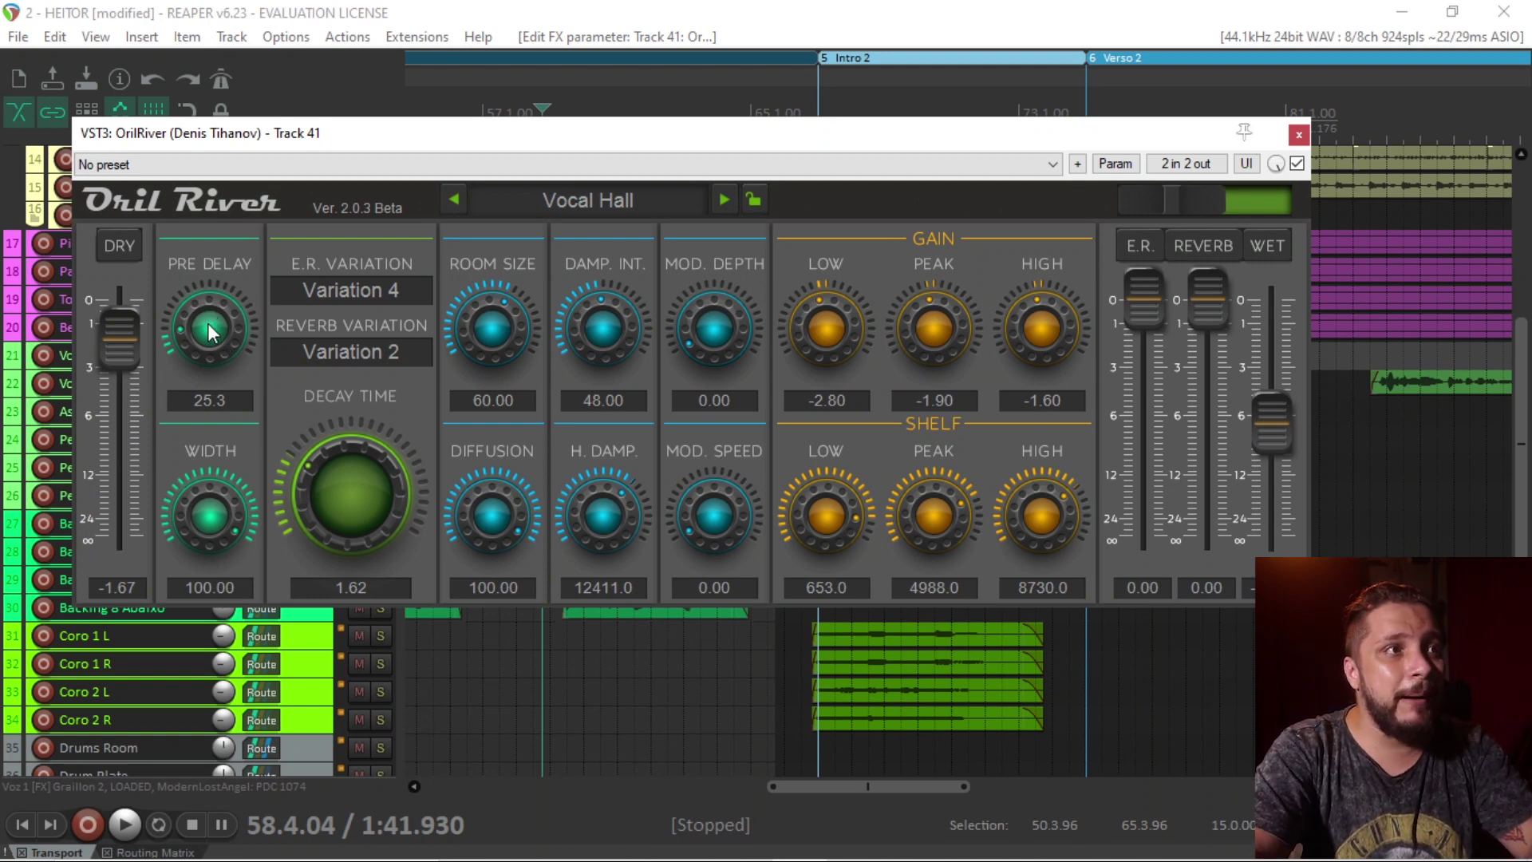
mouse_move(207, 331)
left_mouse_down()
mouse_move(214, 271)
mouse_move(207, 339)
left_mouse_up()
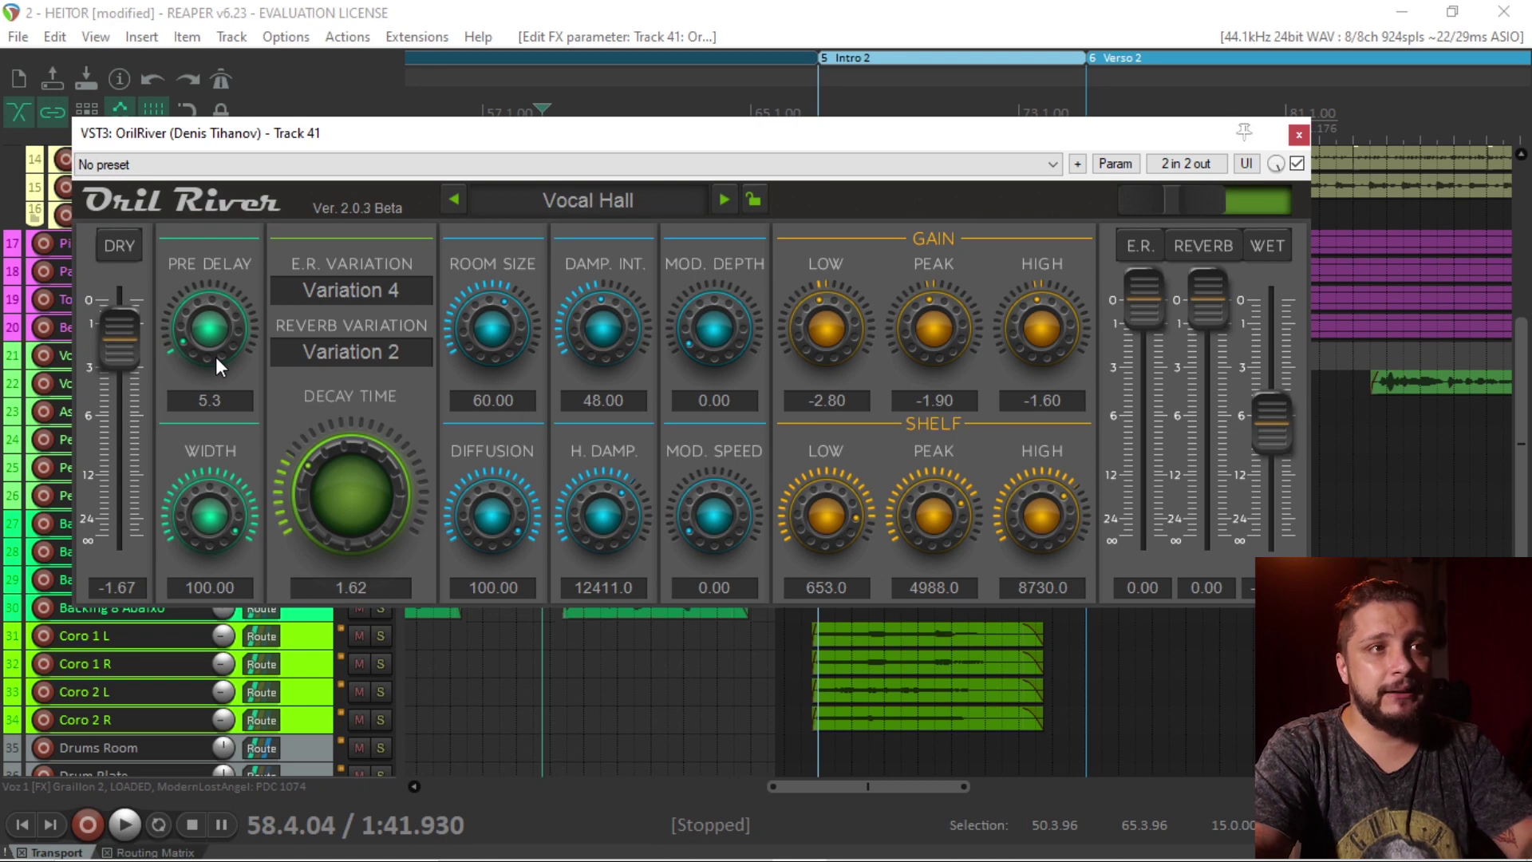
left_click_drag(345, 477, 346, 470)
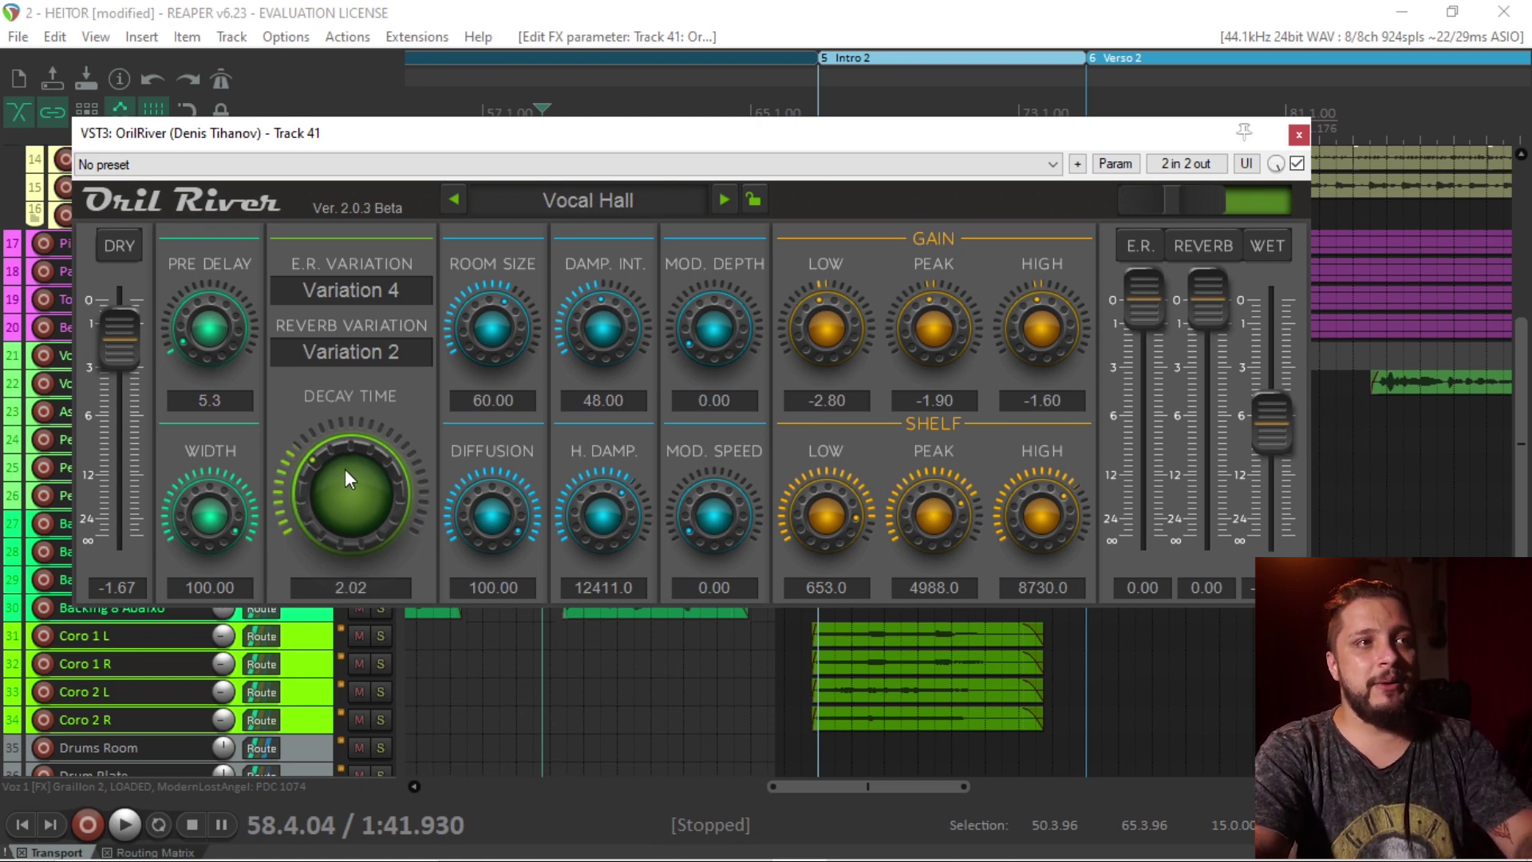
left_click(507, 10)
key("space")
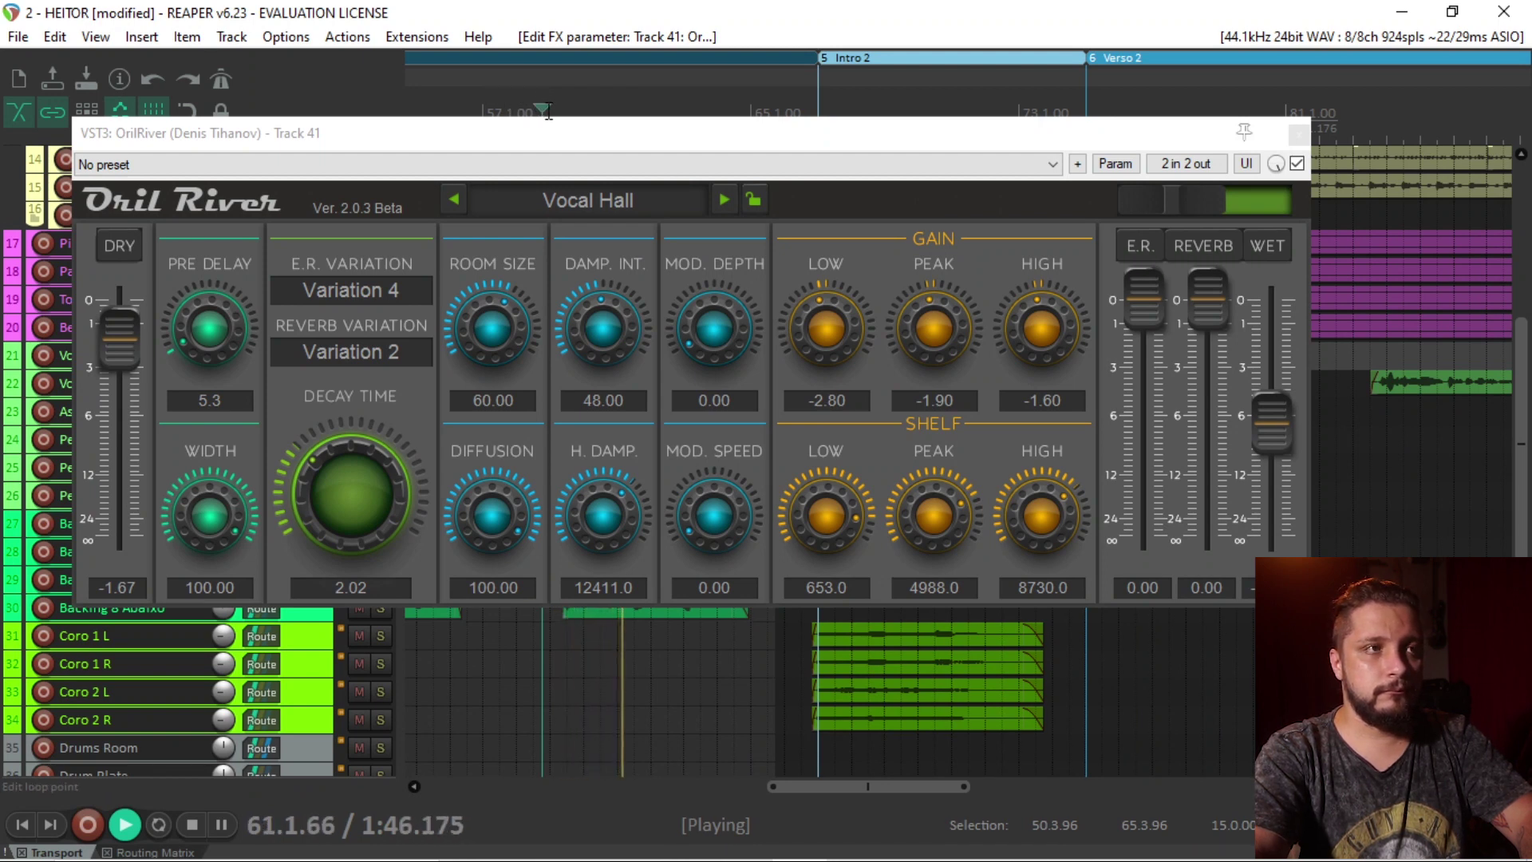
key("space")
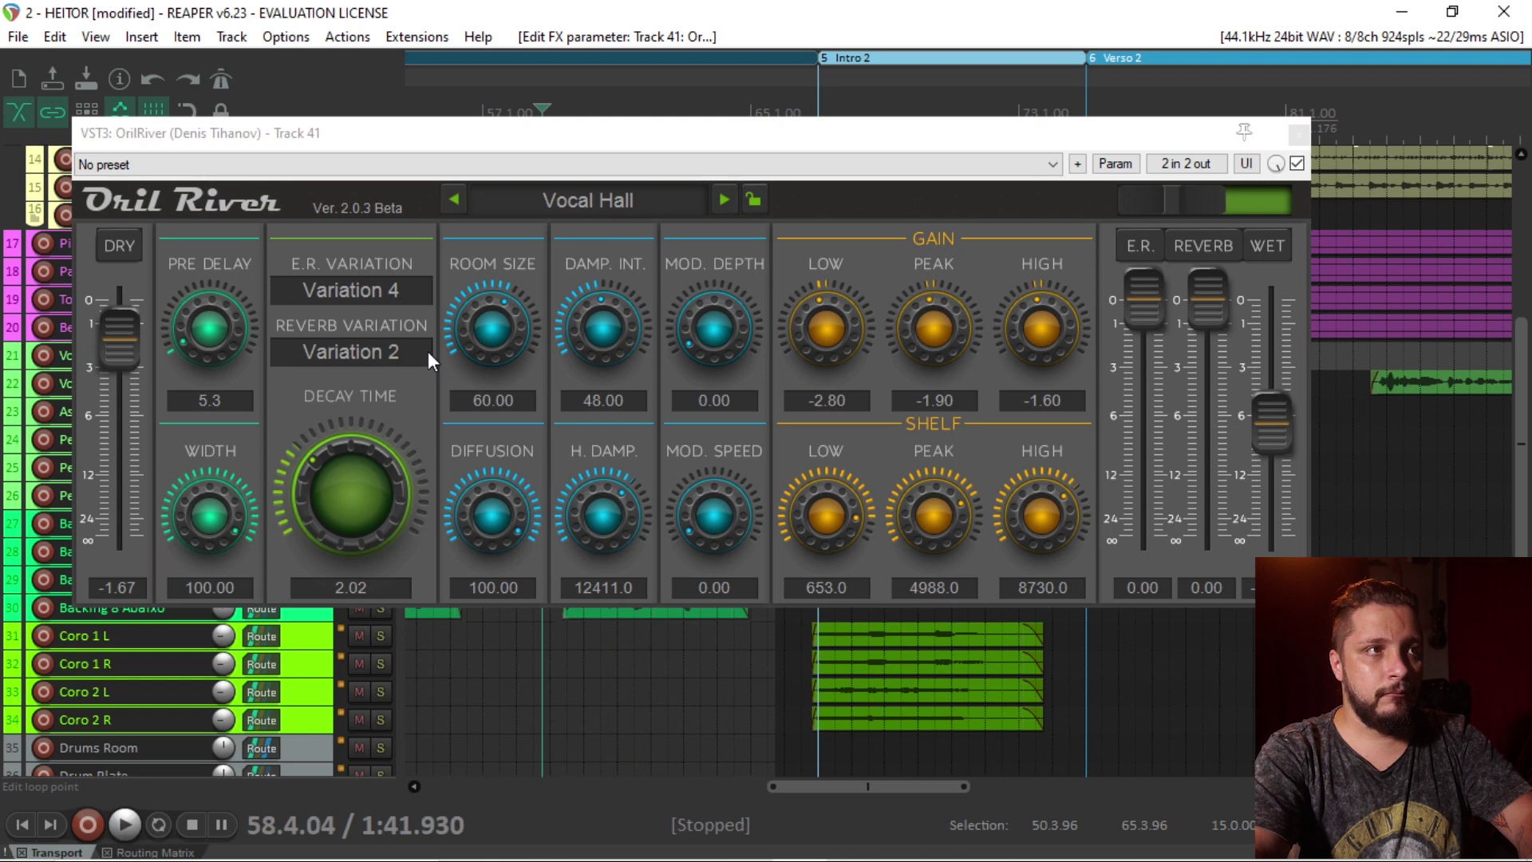
- Audition the reverb with the pre delay raised to 200.0, and set the pre delay to 29.0
left_click_drag(205, 341, 247, 154)
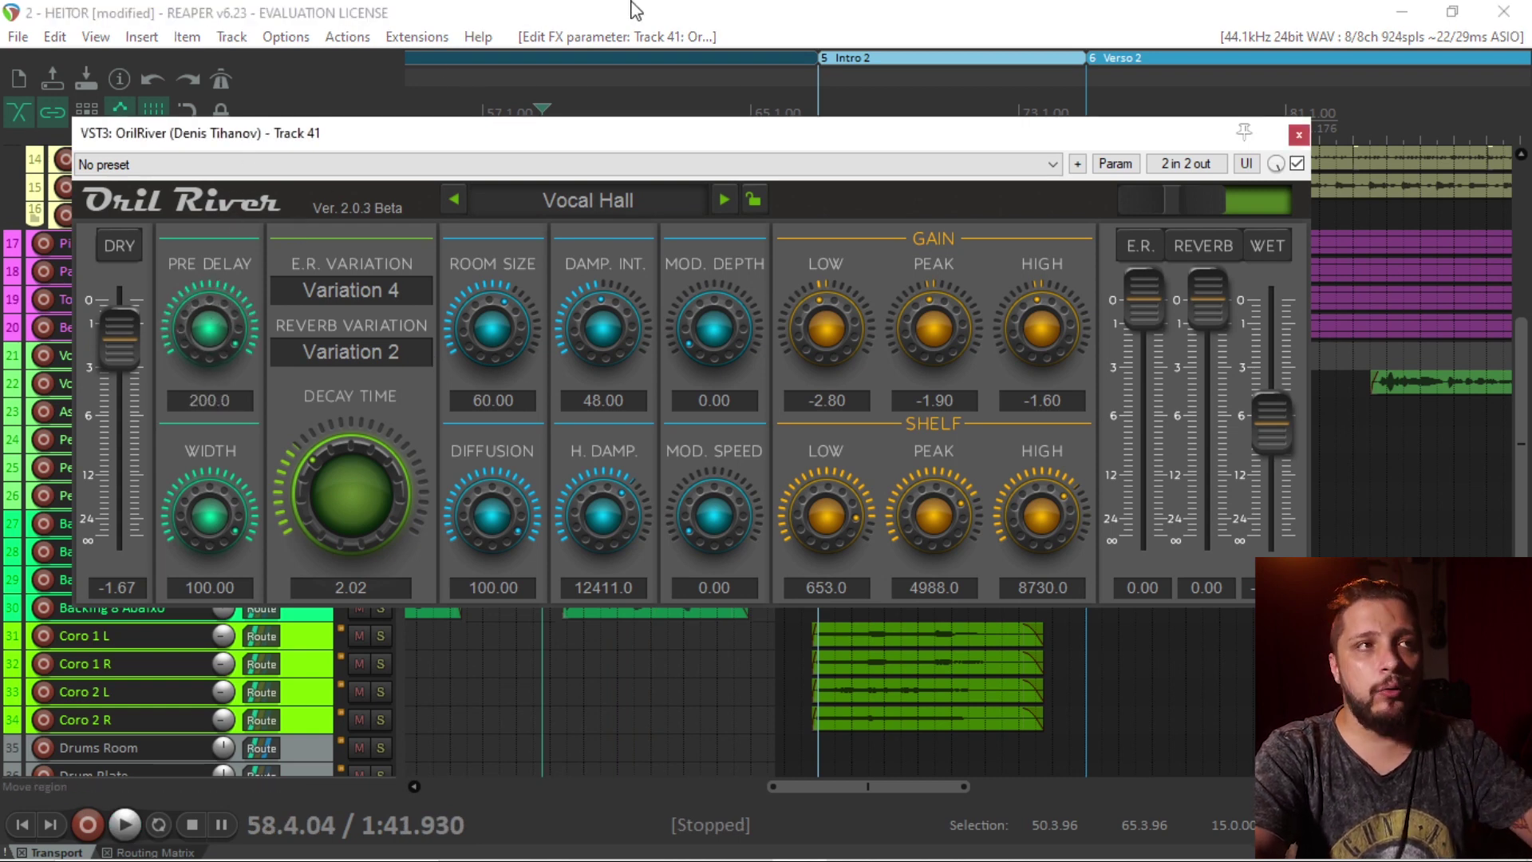
left_click(667, 8)
key("space")
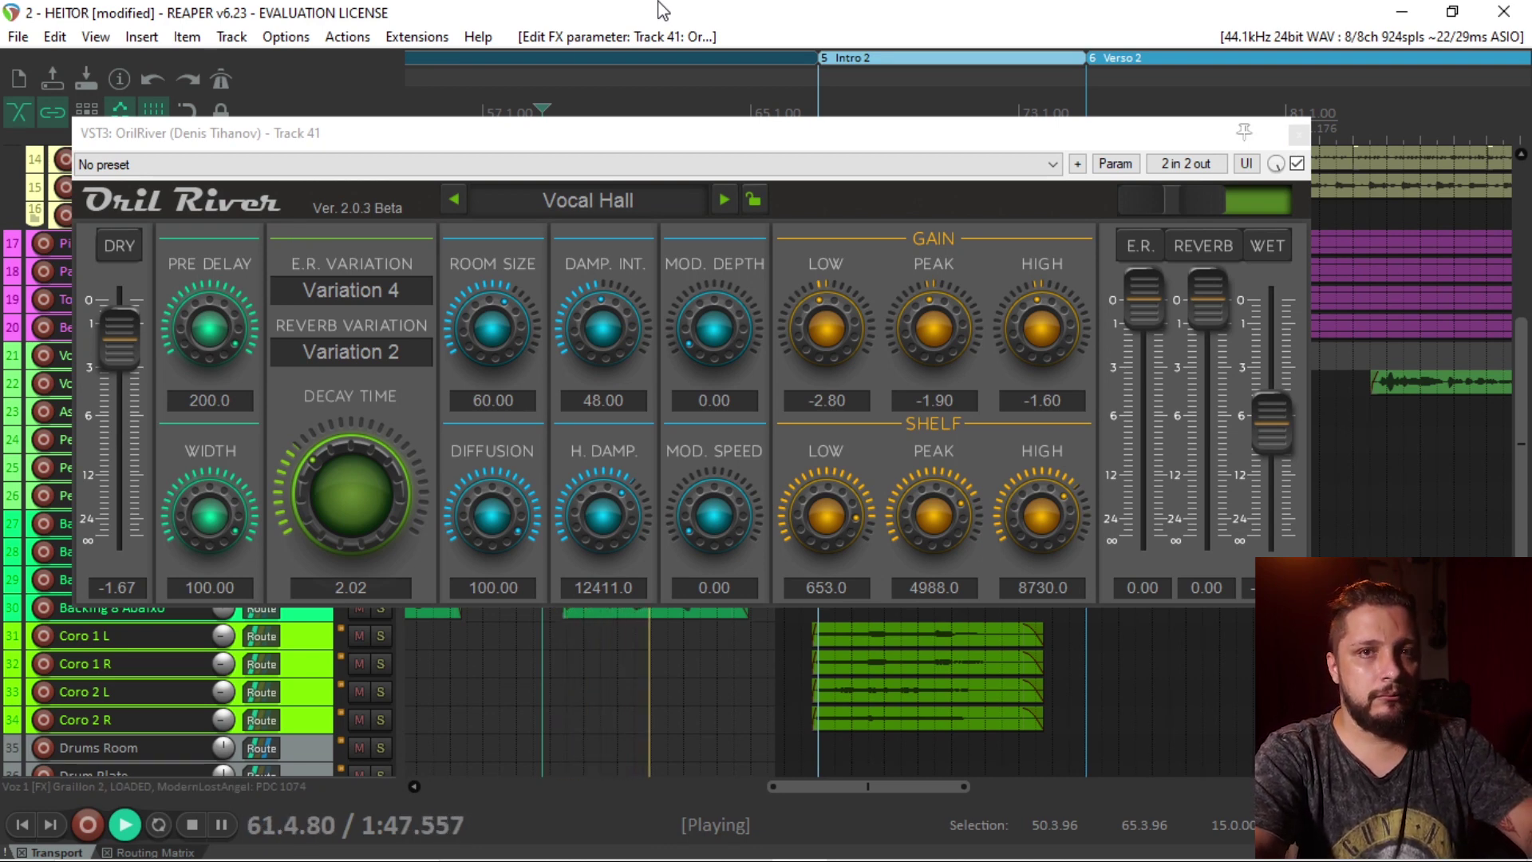
key("space")
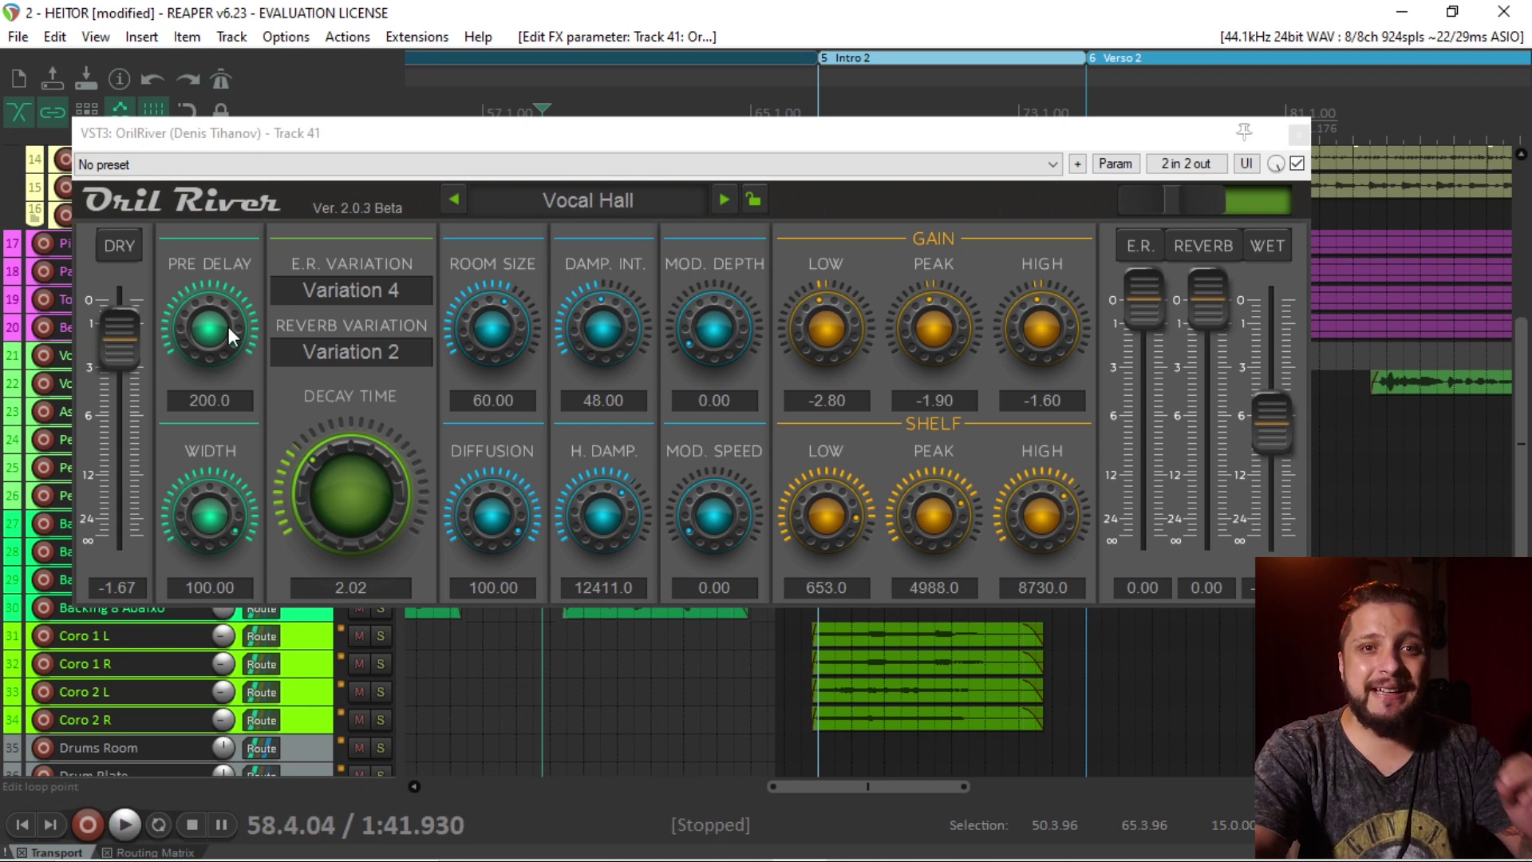
left_click_drag(229, 327, 207, 500)
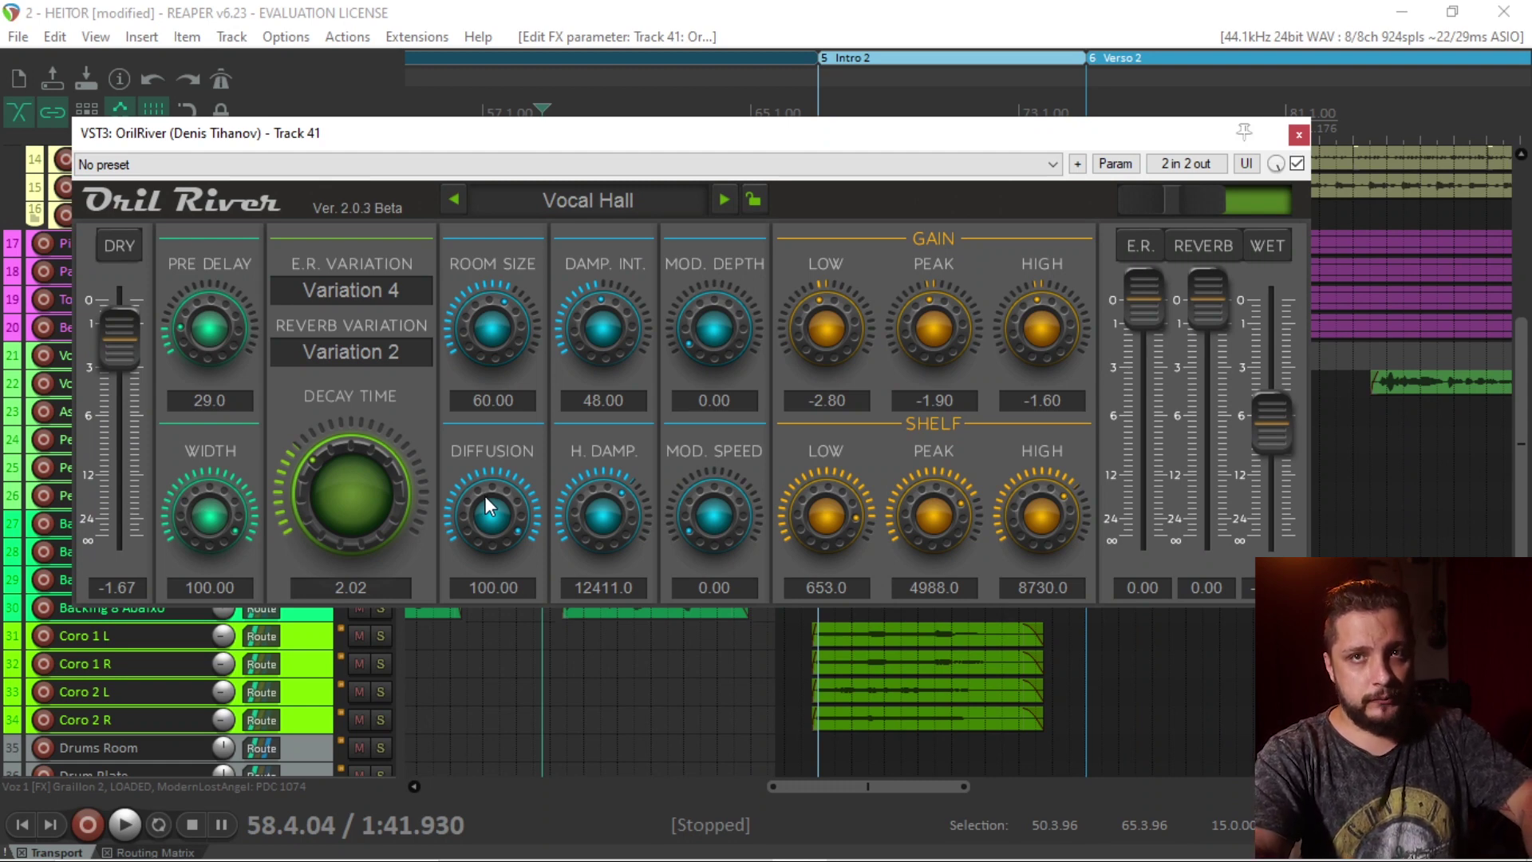
- Compare the diffusion at 14.00 and at 100.00 by playing the song with each setting
left_click_drag(485, 498, 498, 705)
left_click(790, 66)
key("space")
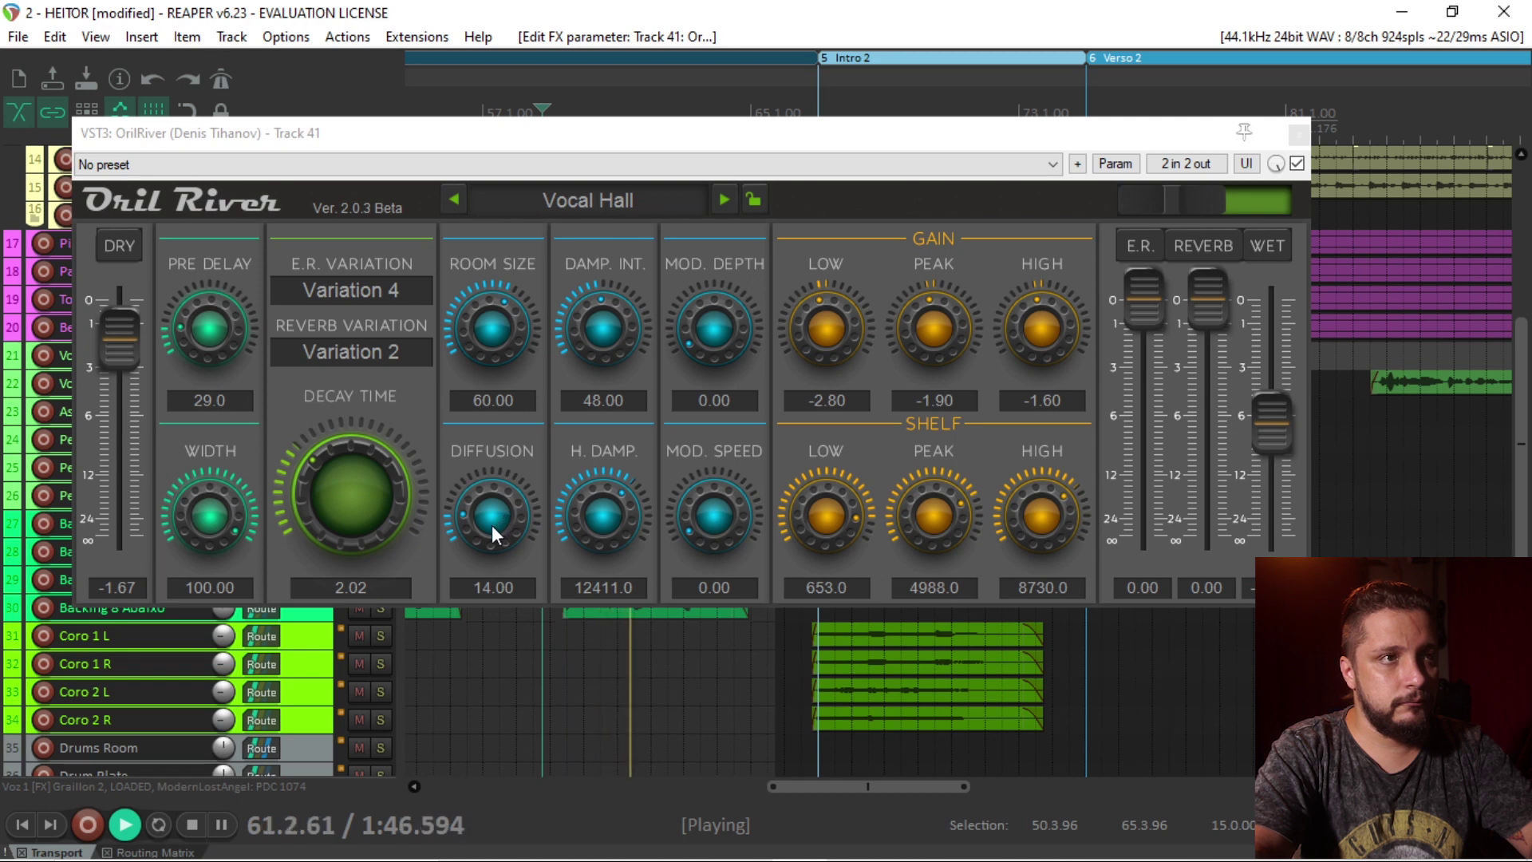
key("space")
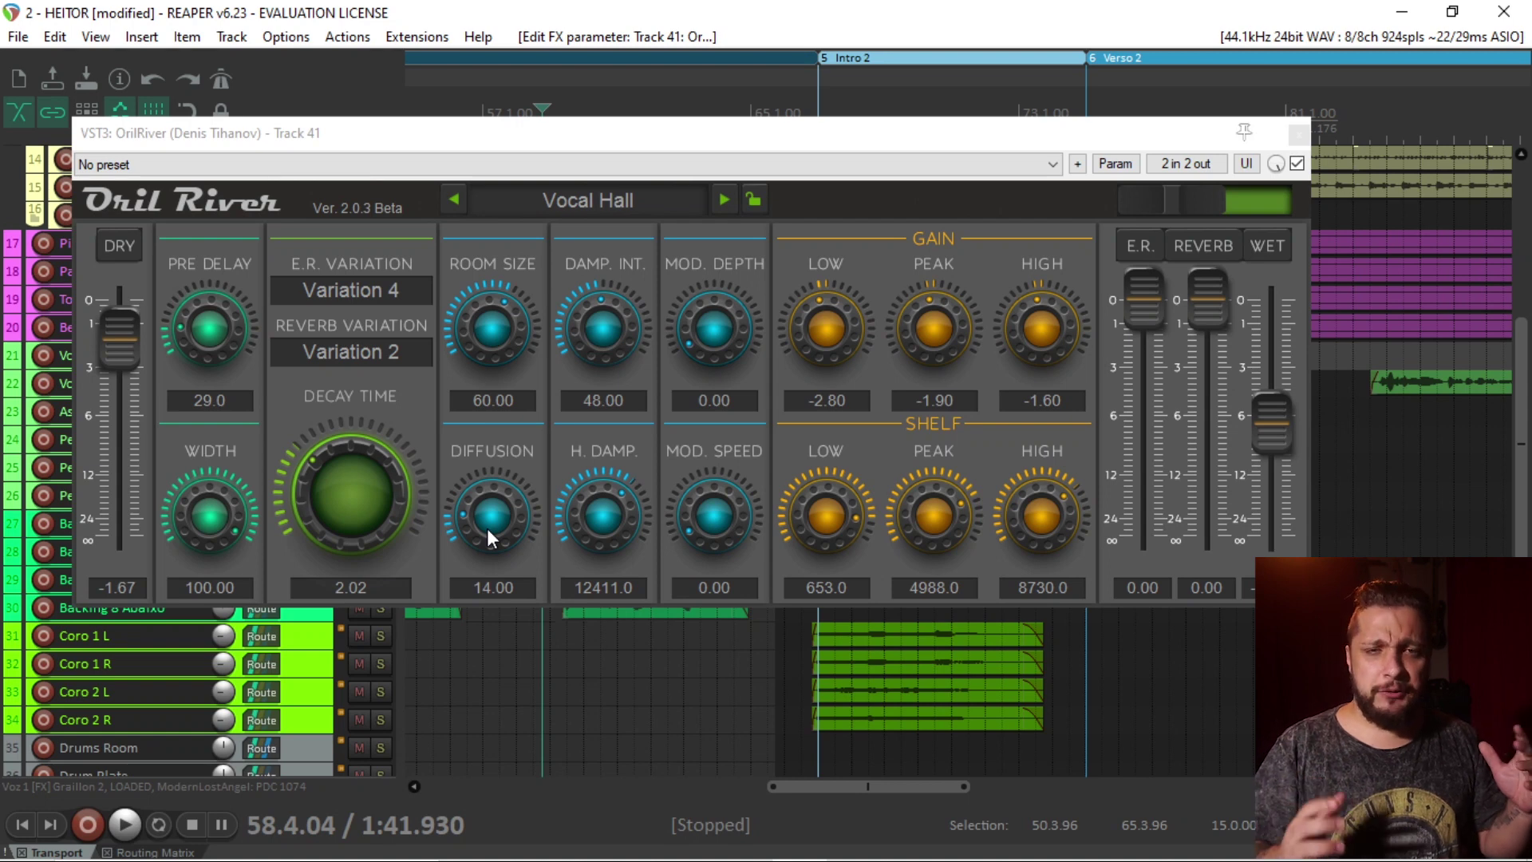
left_click_drag(488, 521, 510, 188)
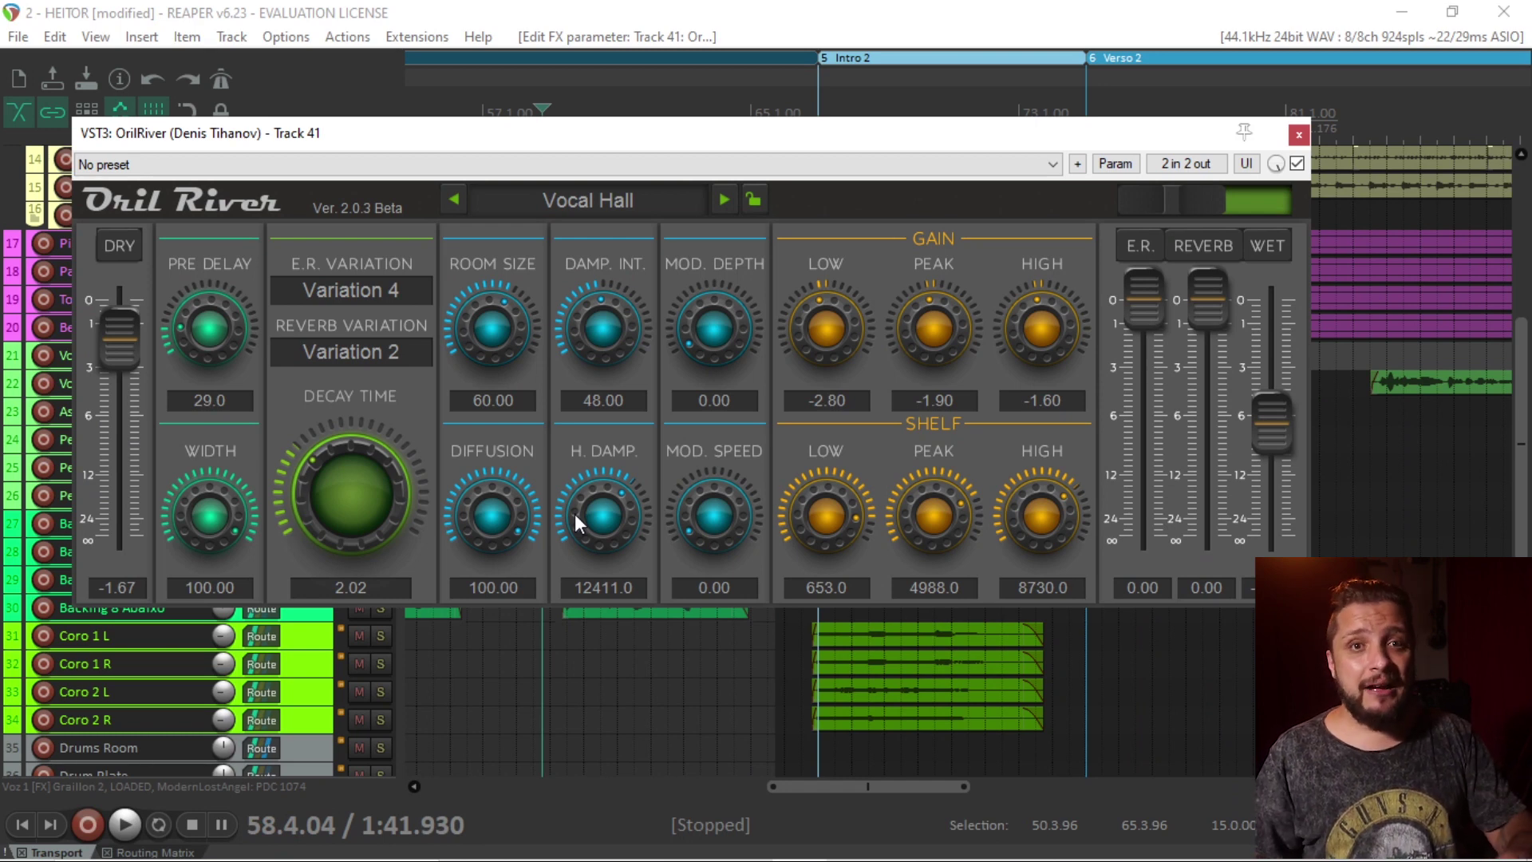
key("space")
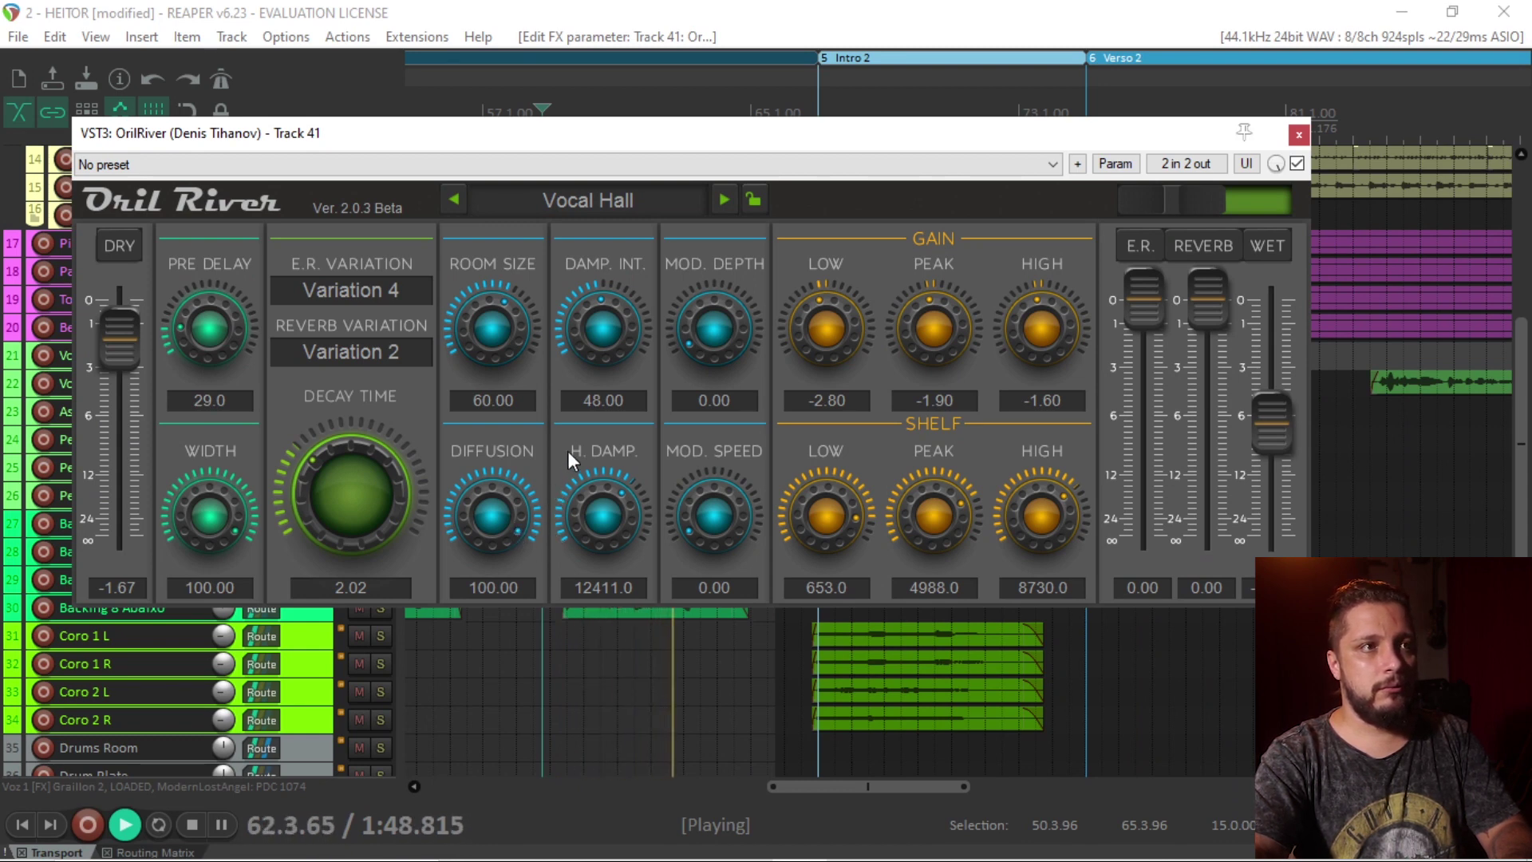
key("space")
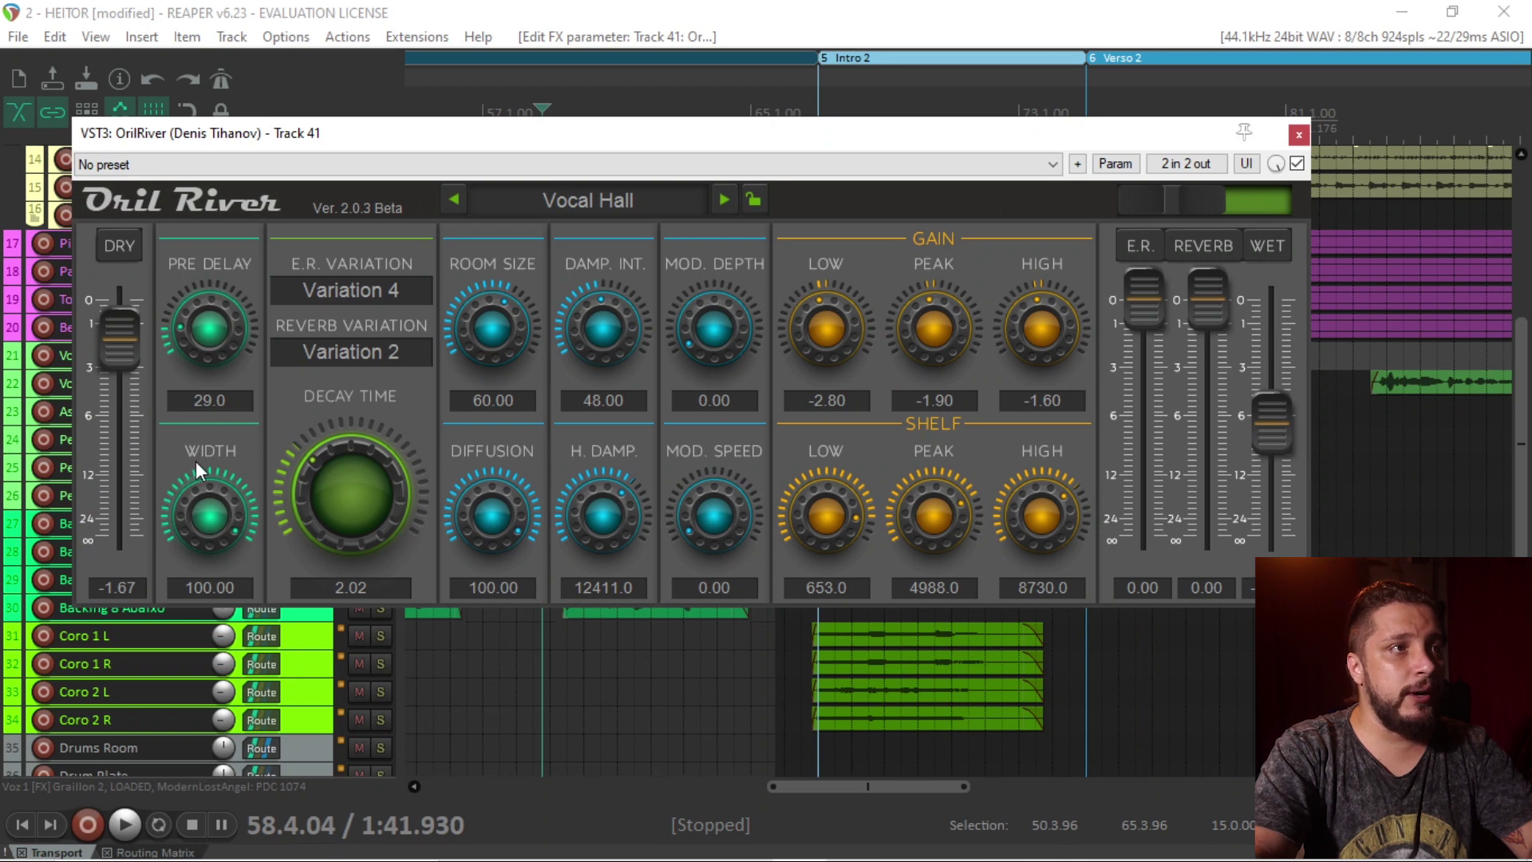
left_click_drag(212, 534, 220, 429)
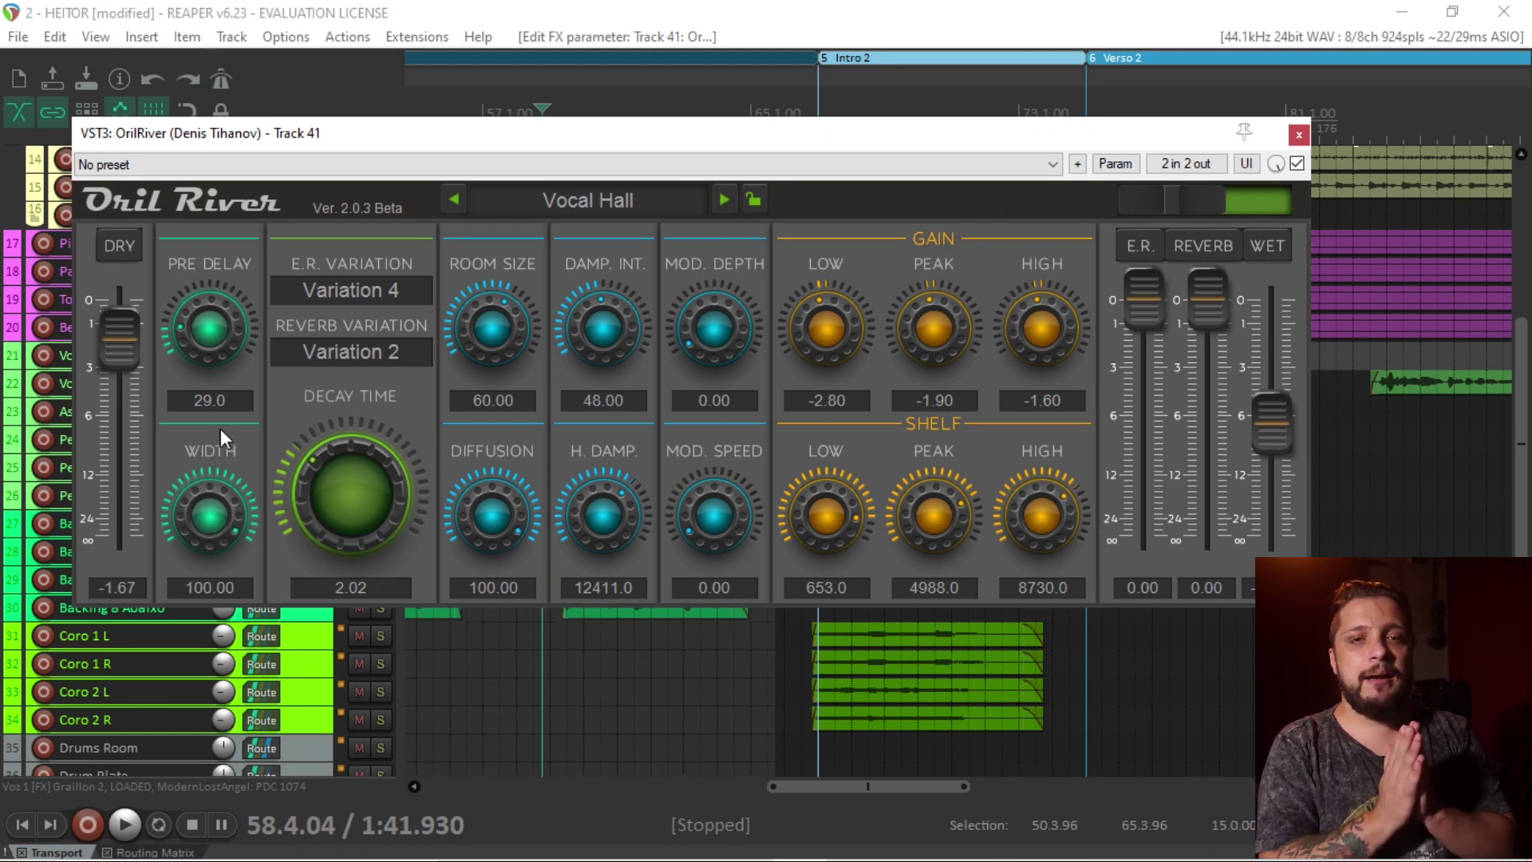